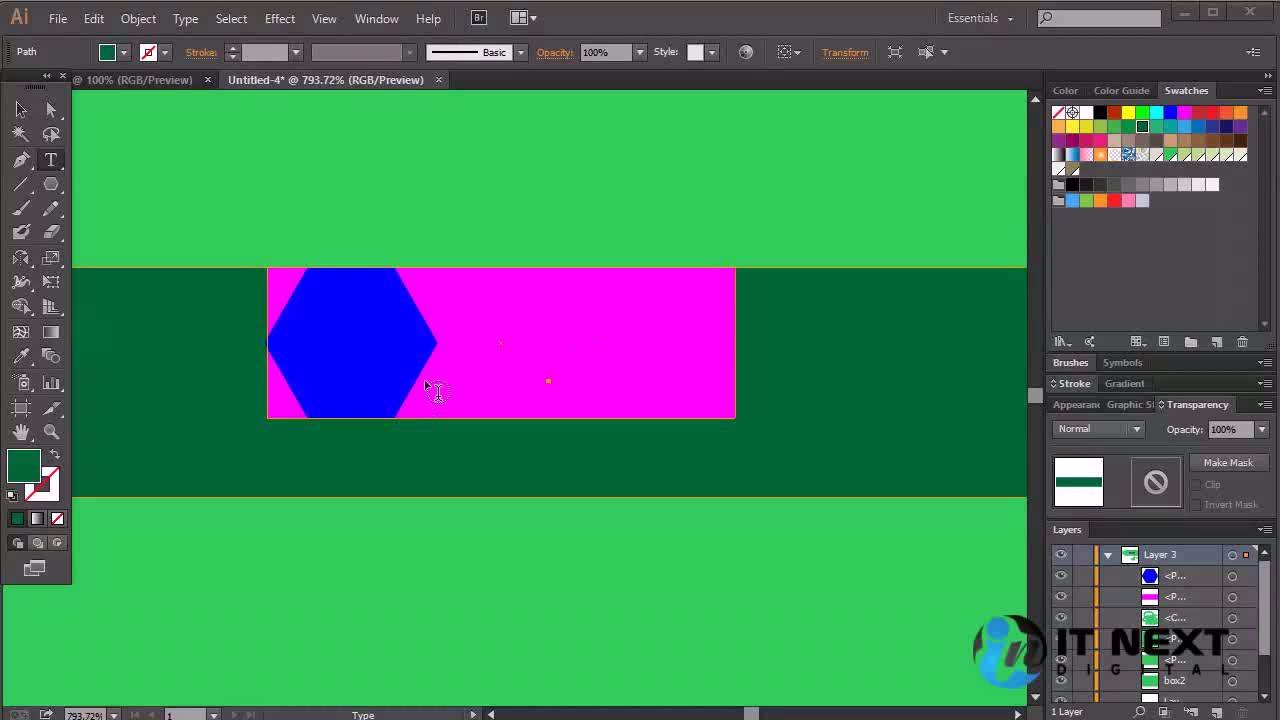
- Add the text "the quick brown fox joups over the lazy dog" below the blue hexagon and magenta bar
key("ctrl+shift+a")
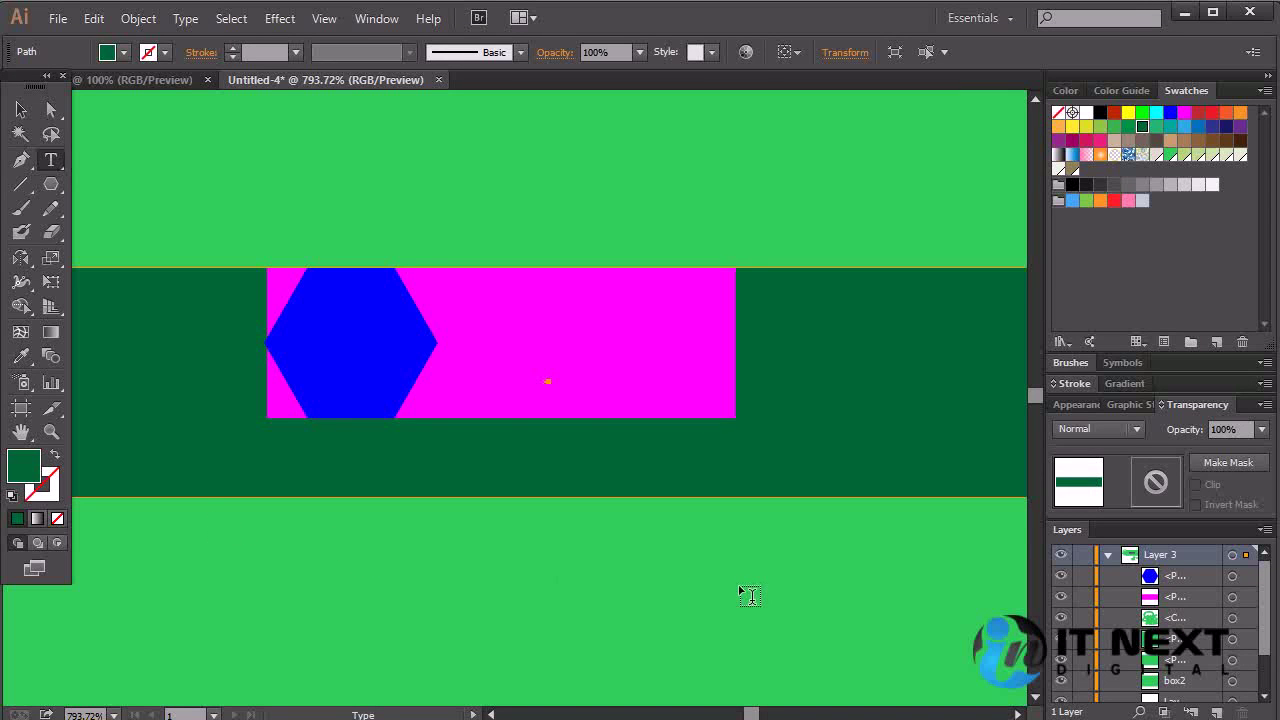
left_click(302, 522)
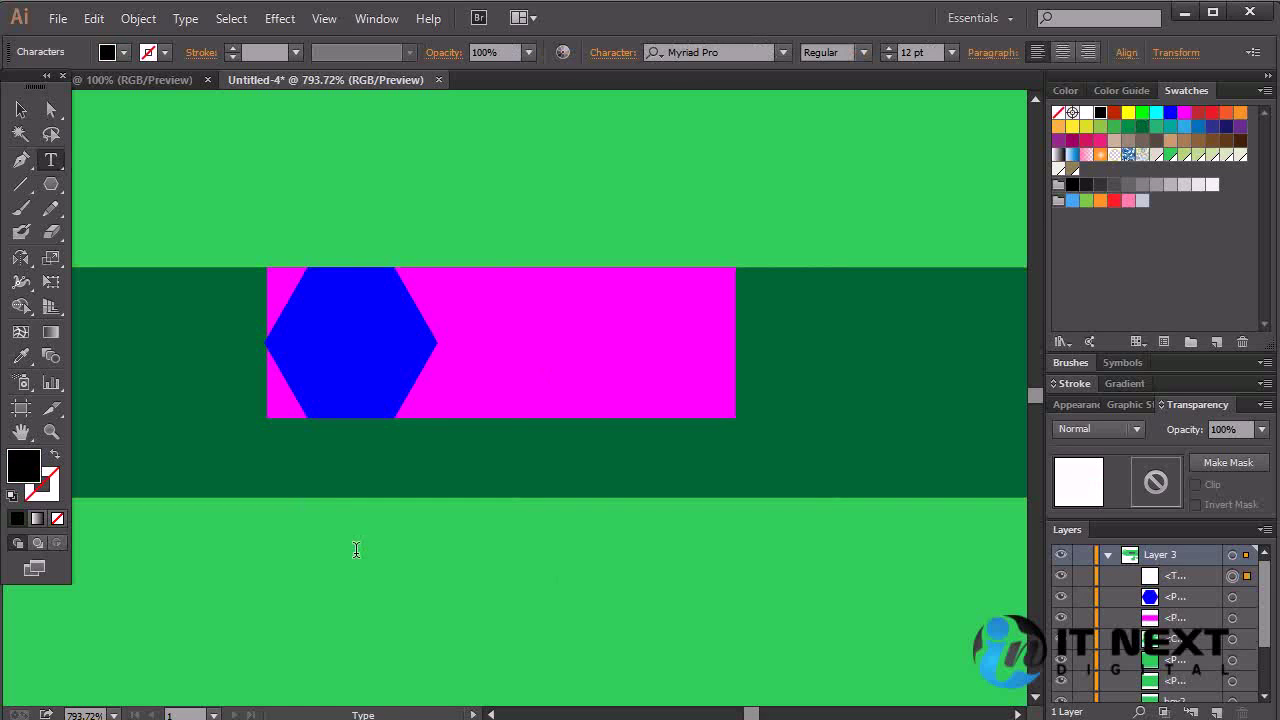
type("the")
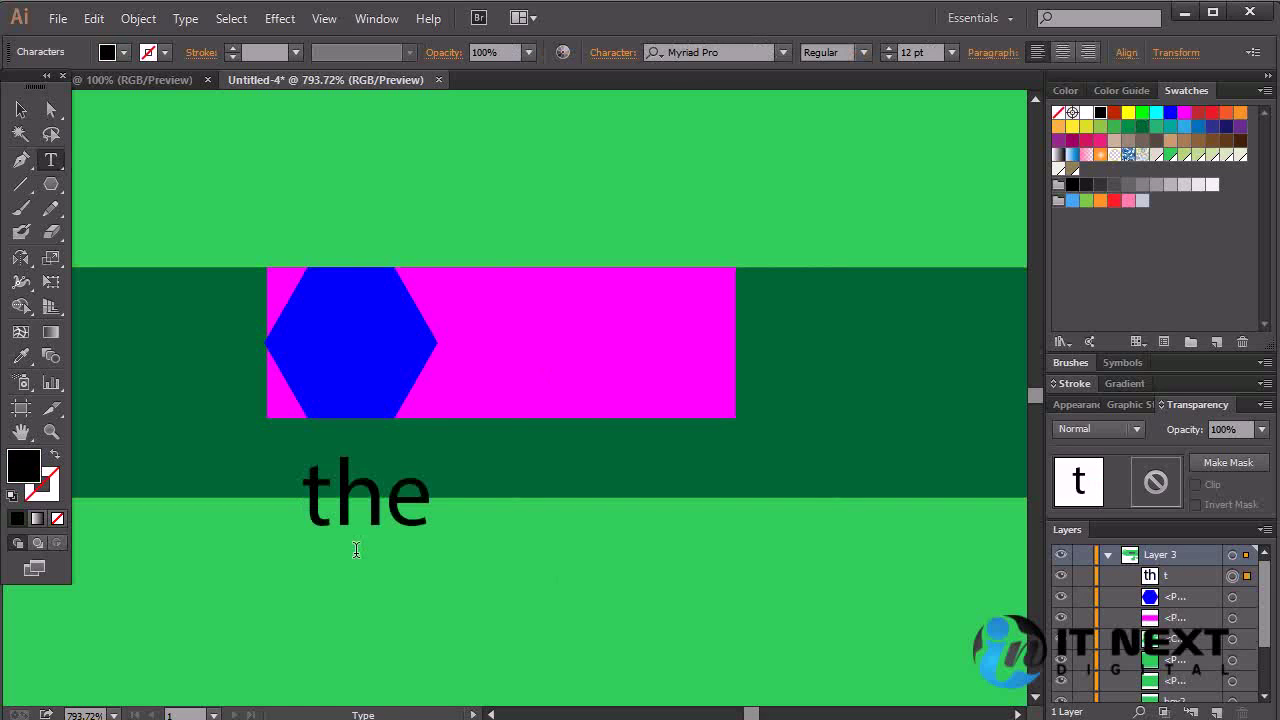
type(" quic")
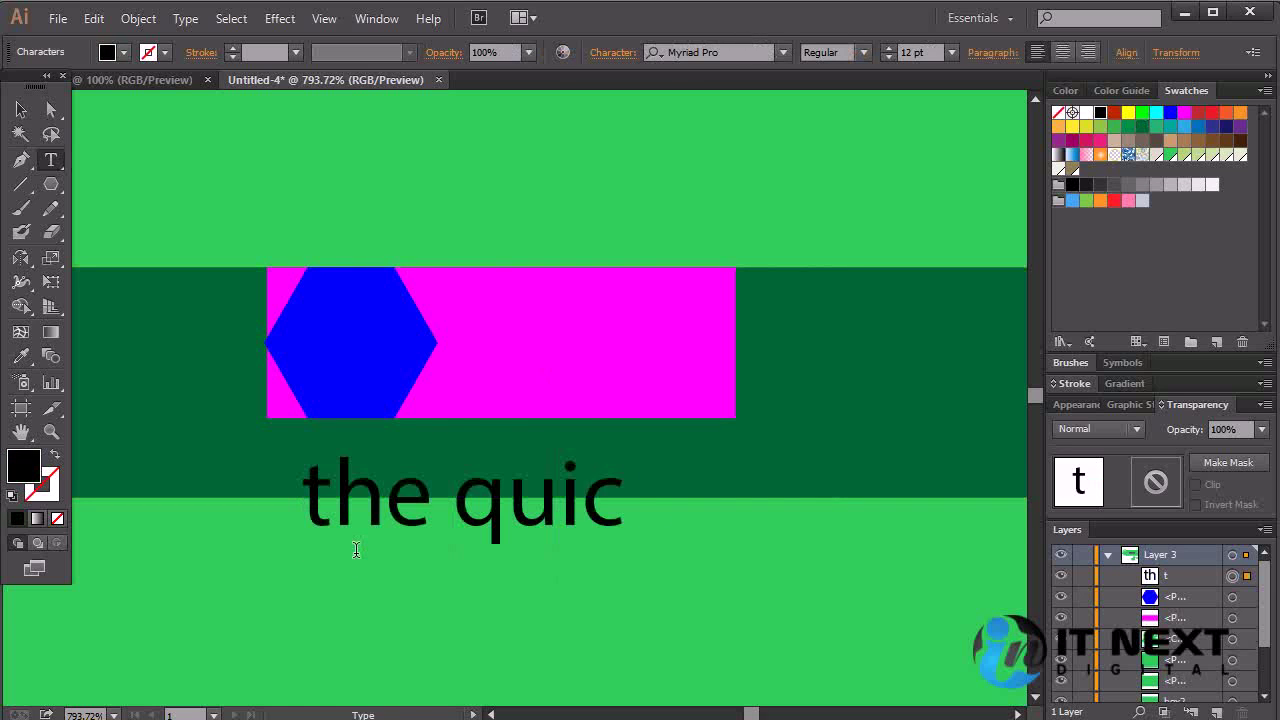
type("k brown")
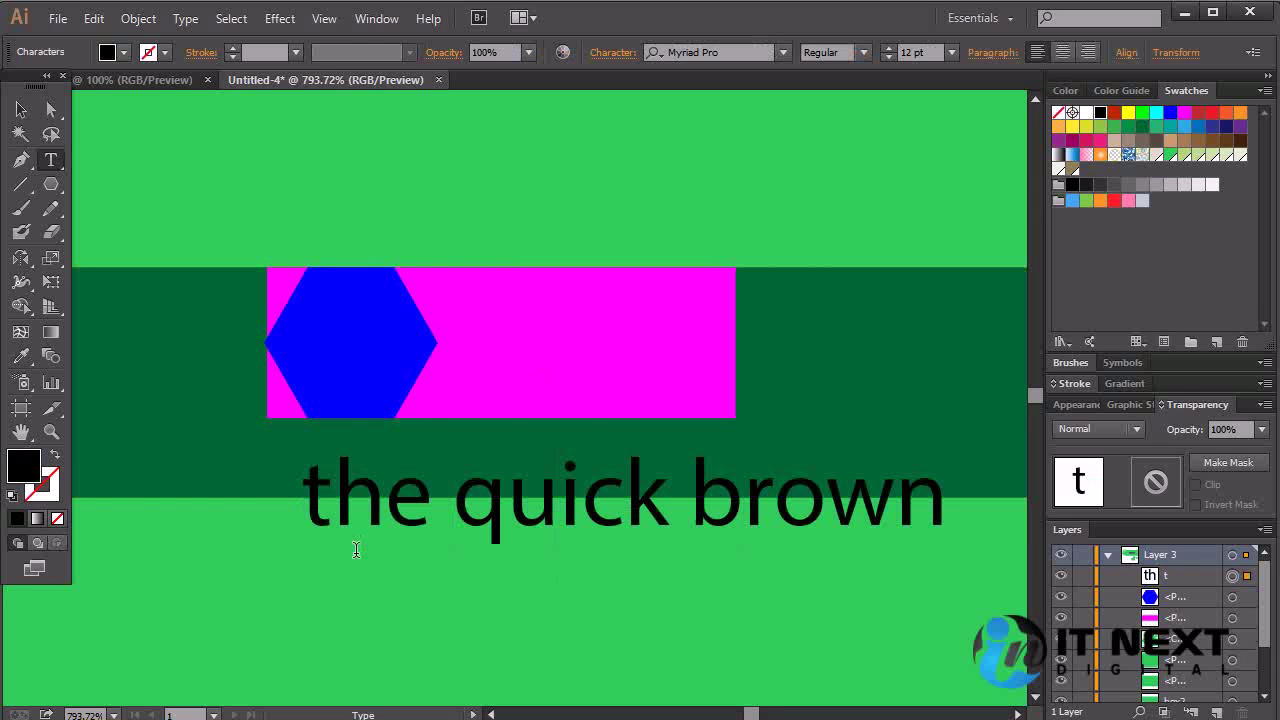
type(" fox jou")
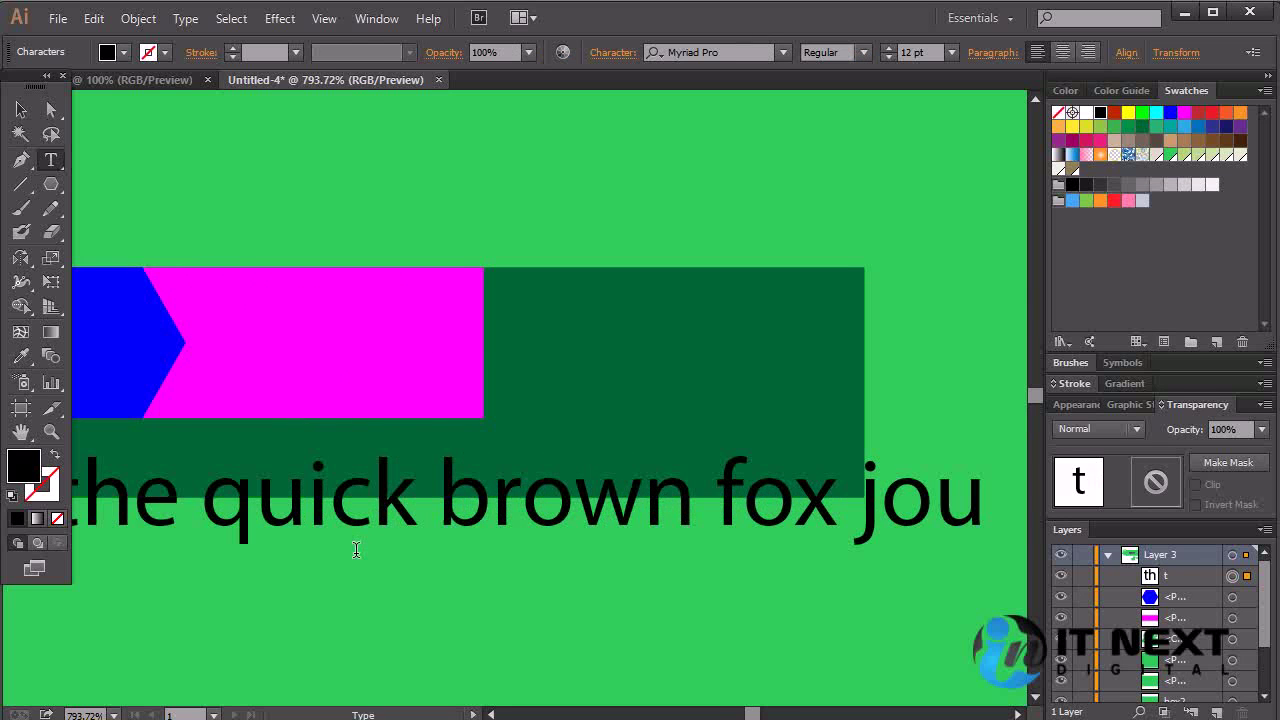
type("ps over th")
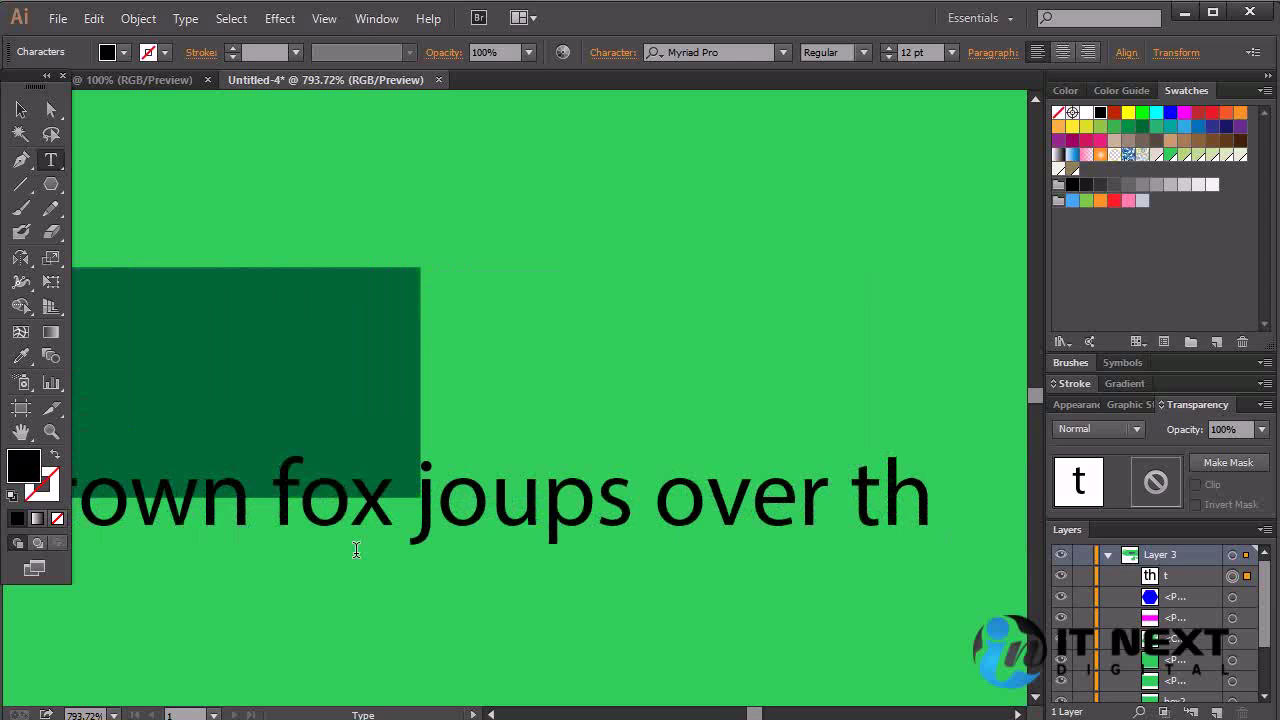
type("e")
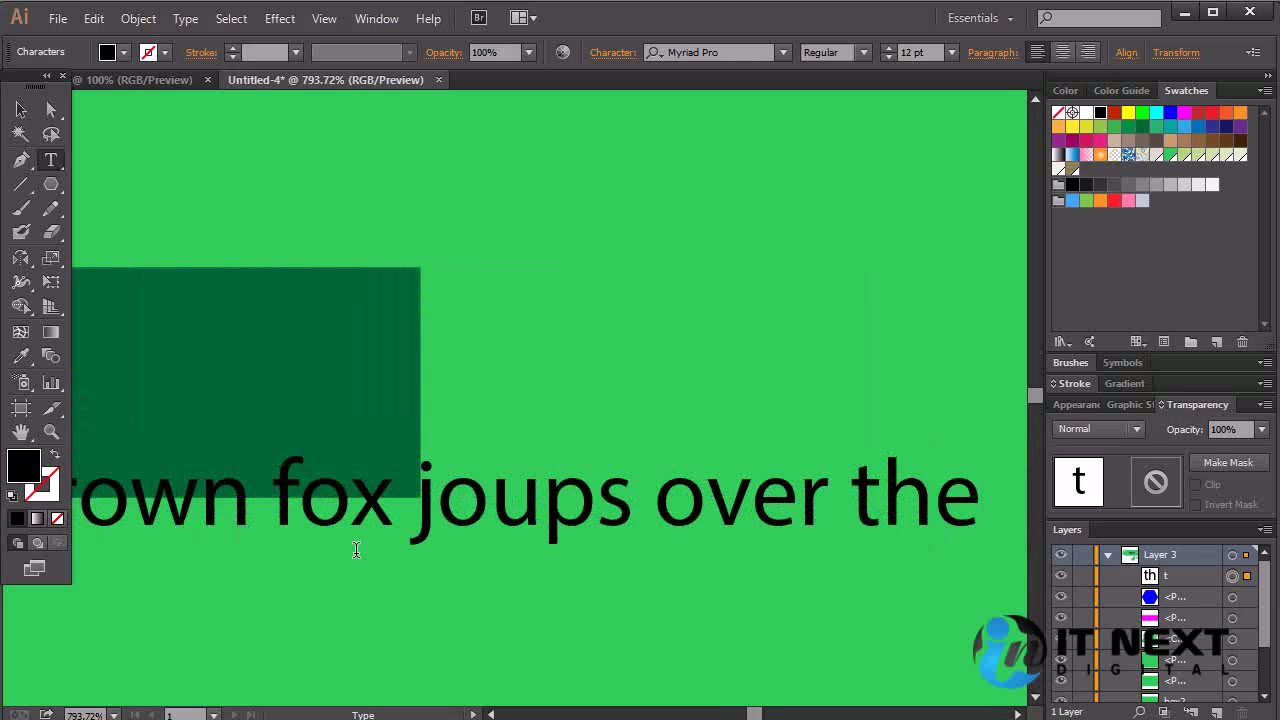
type(" lazy dog")
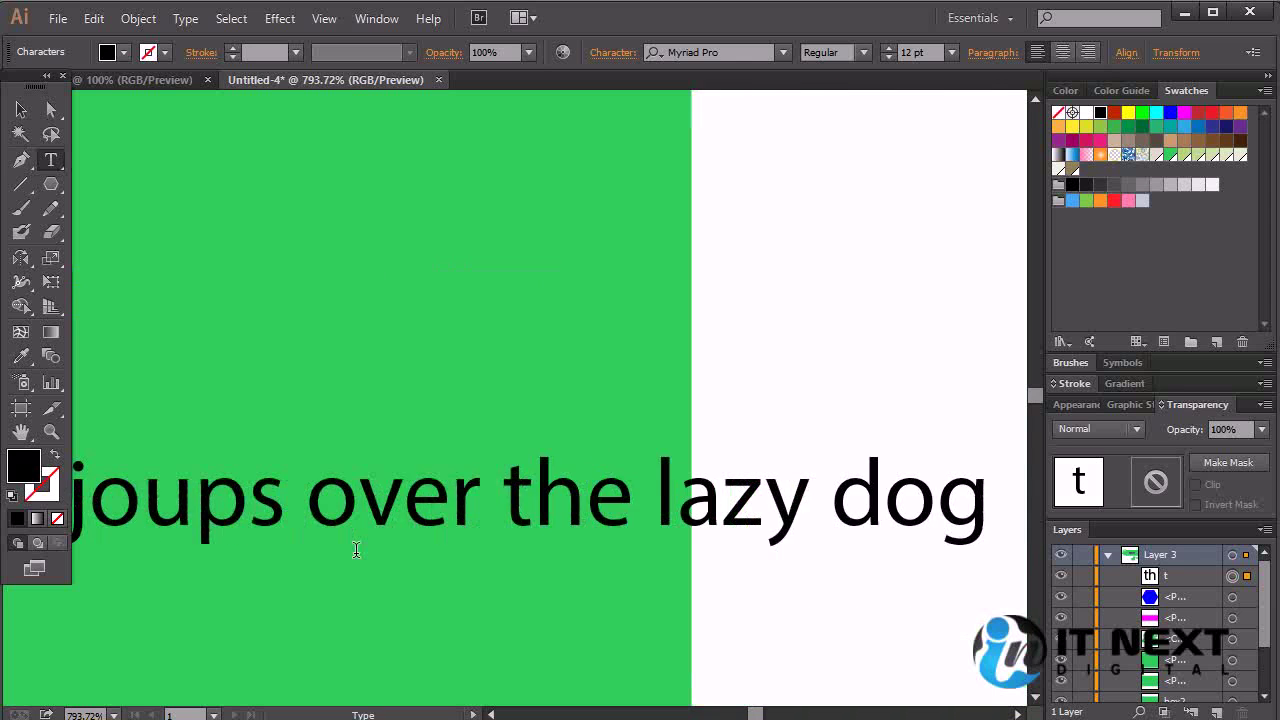
key("Escape")
key("ctrl+minus")
key("ctrl+minus")
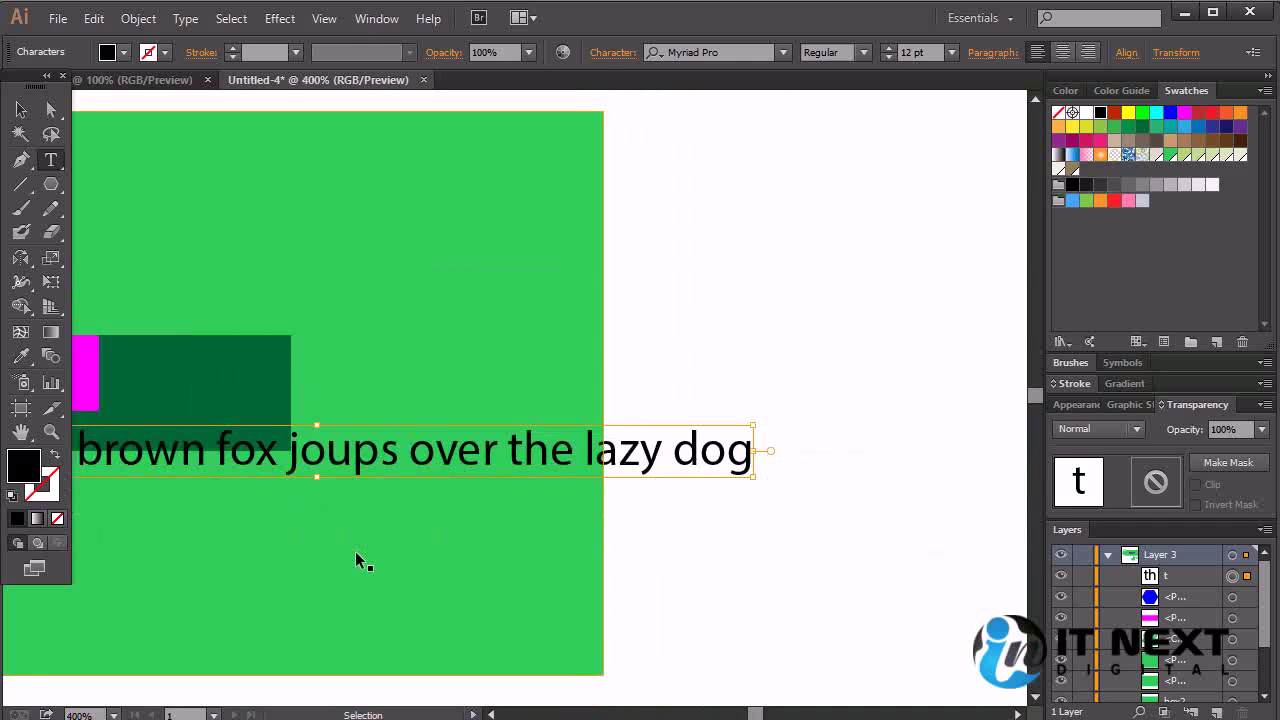
key("ctrl+minus")
left_click_drag(473, 440, 966, 526)
key("BackSpace")
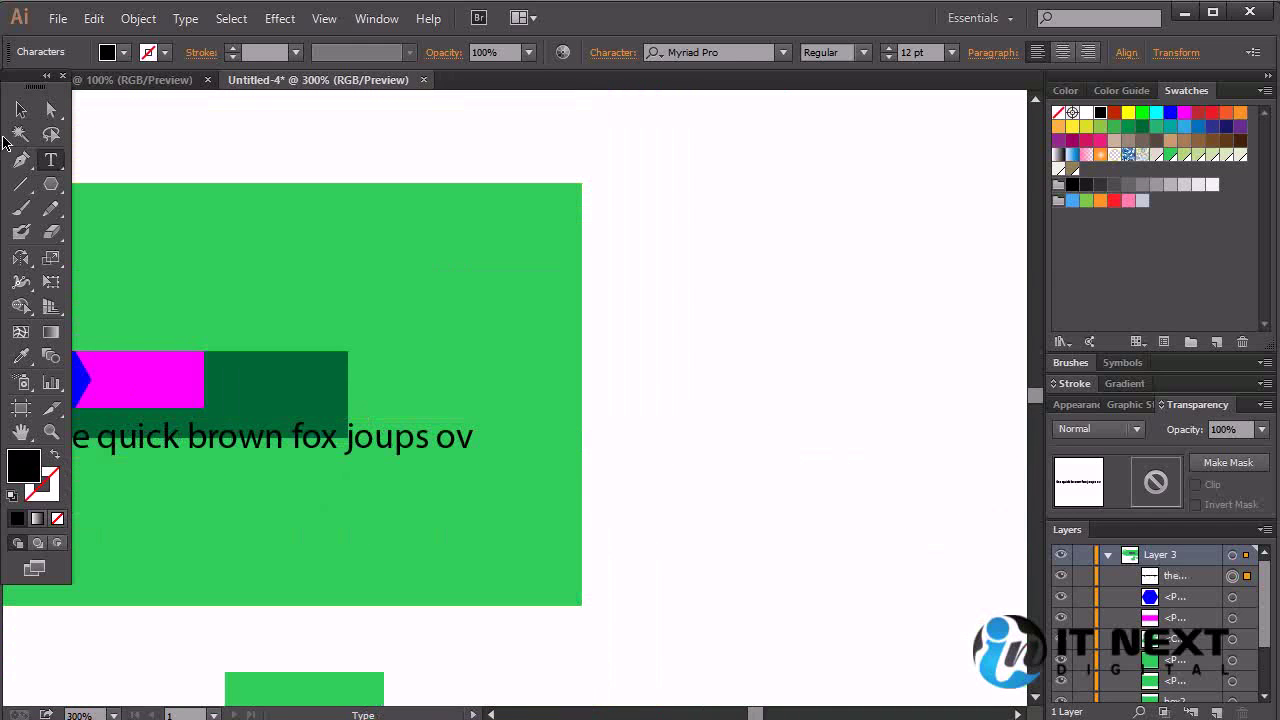
left_click(20, 110)
key("ctrl+z")
- Shift the large green rectangle to the right, and move the sentence down clear of the dark green bar, keeping it selected
left_click_drag(536, 404, 863, 414)
left_click_drag(520, 526, 739, 520)
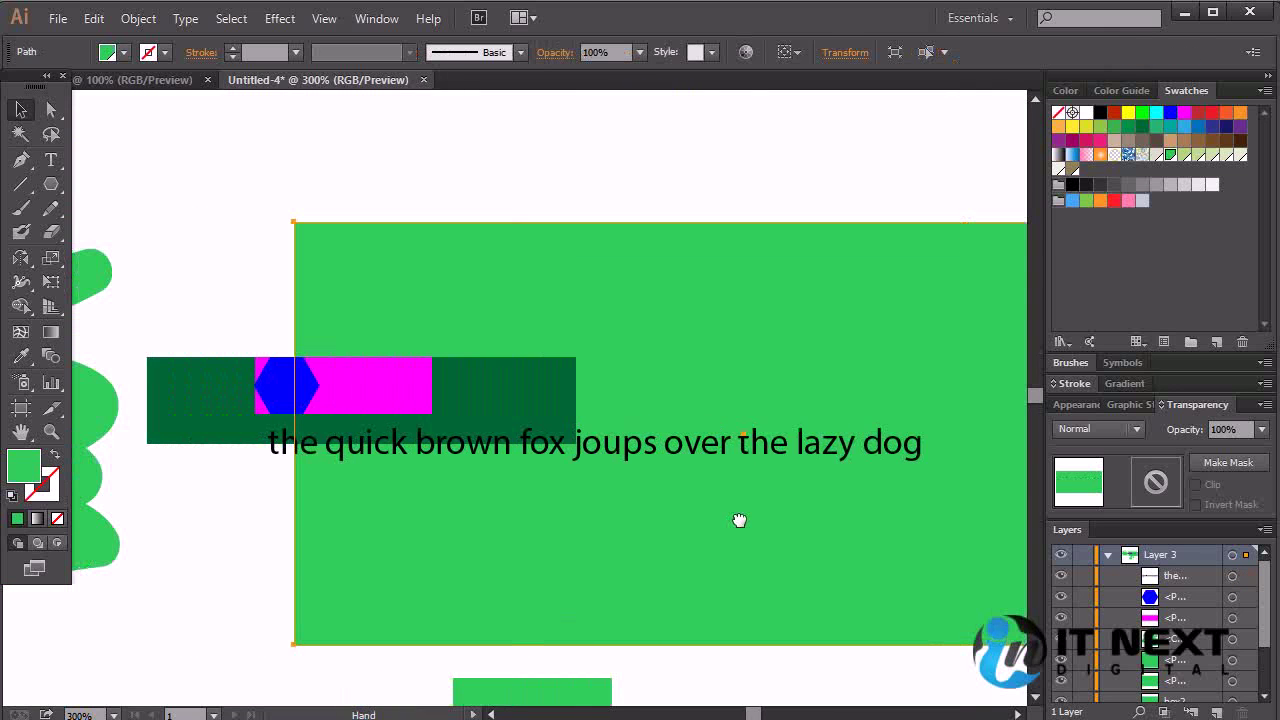
left_click_drag(703, 447, 652, 494)
left_click(800, 603)
left_click(733, 480)
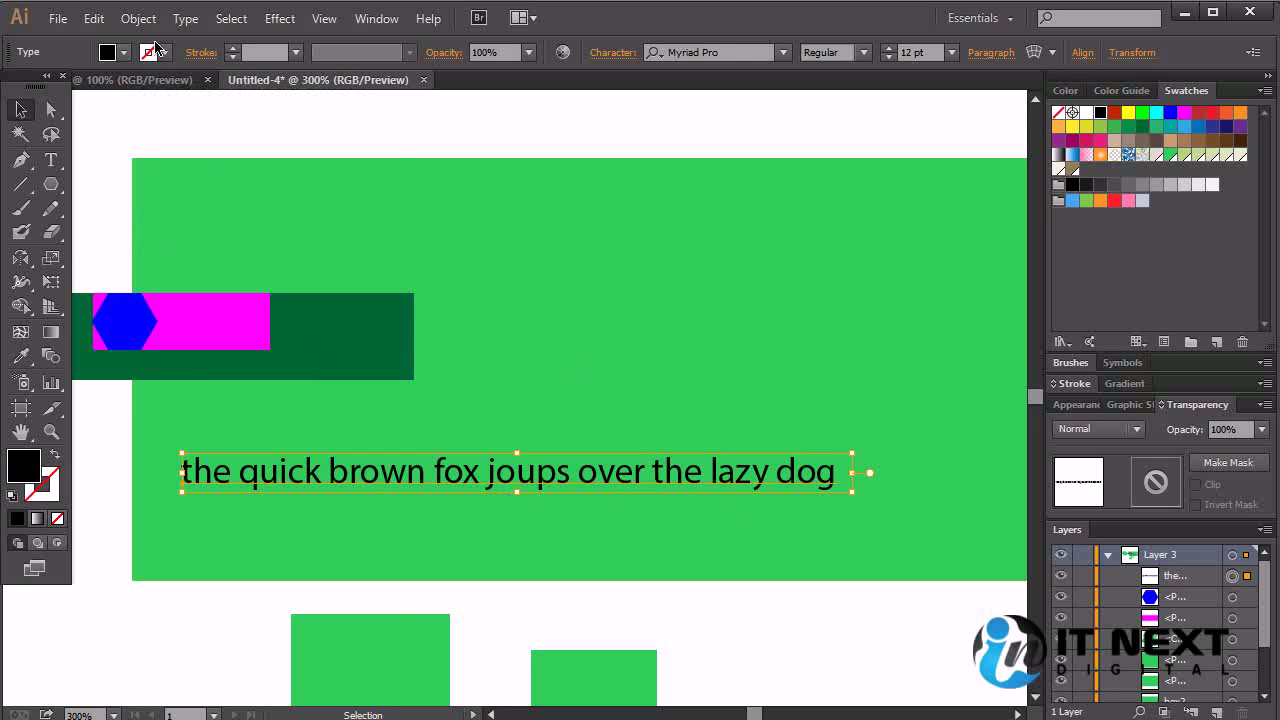
- Search the text for "dog" using Find and Replace
left_click(100, 20)
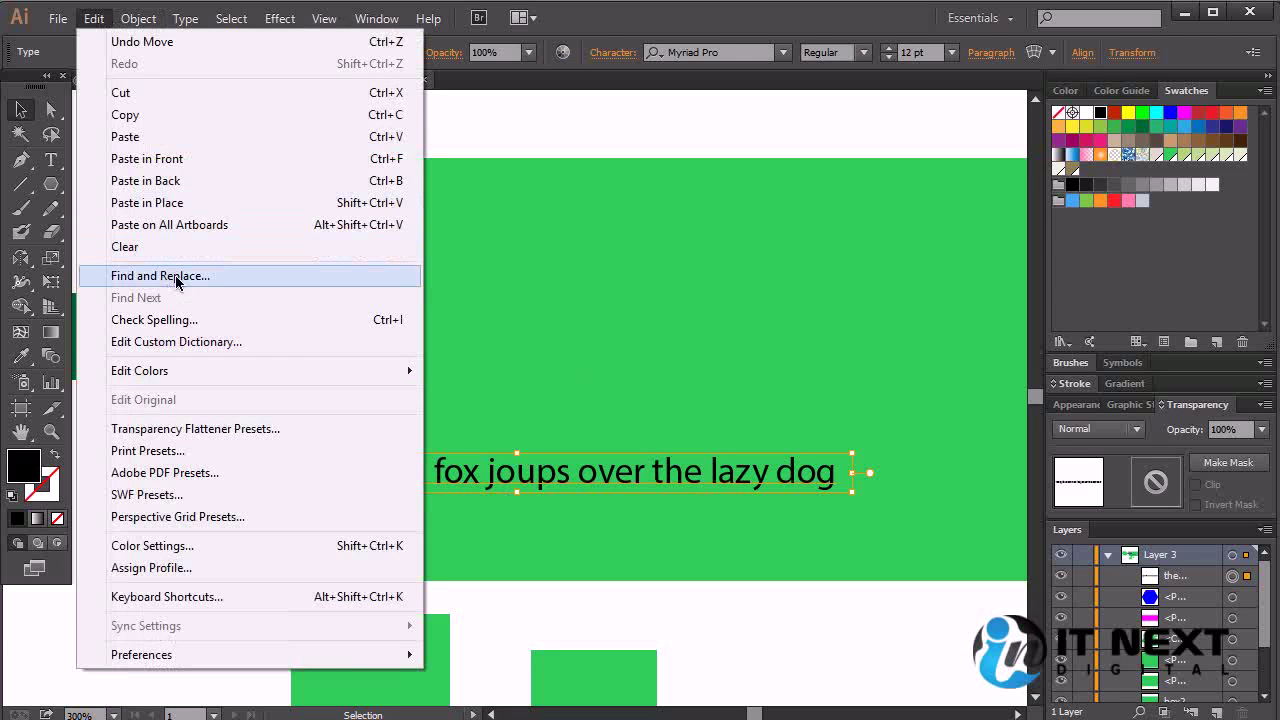
left_click(176, 275)
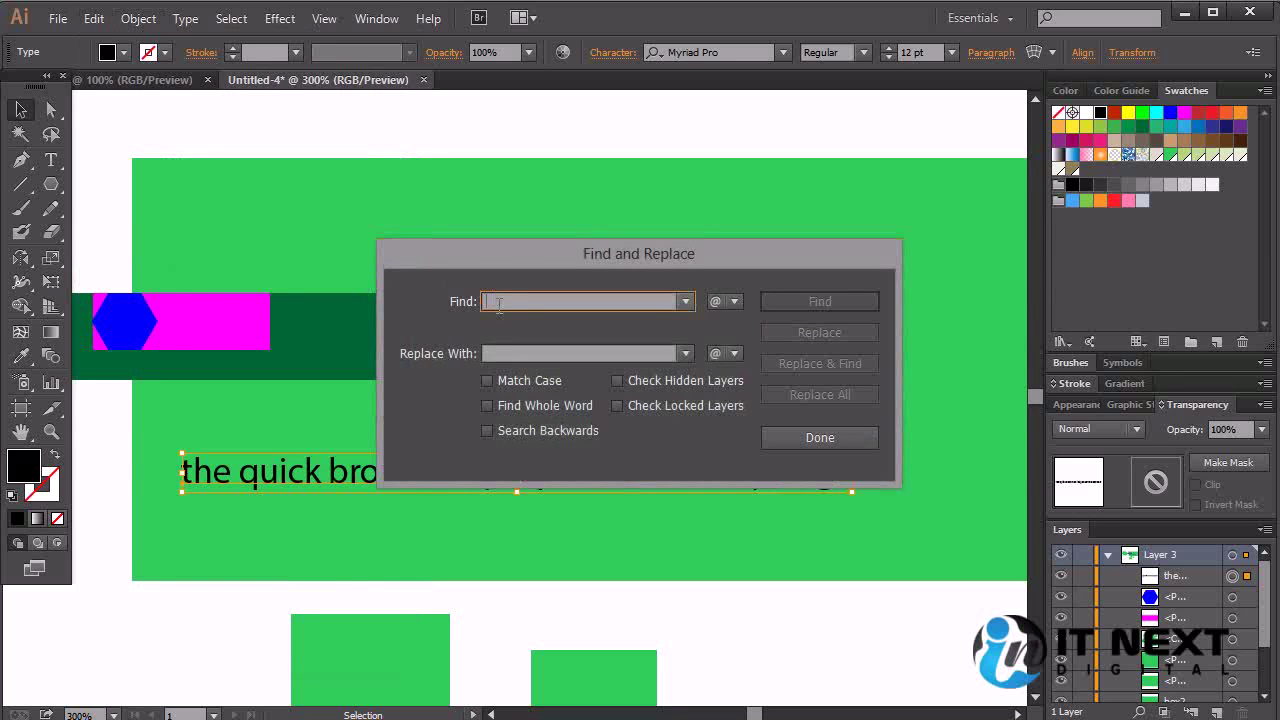
type("do")
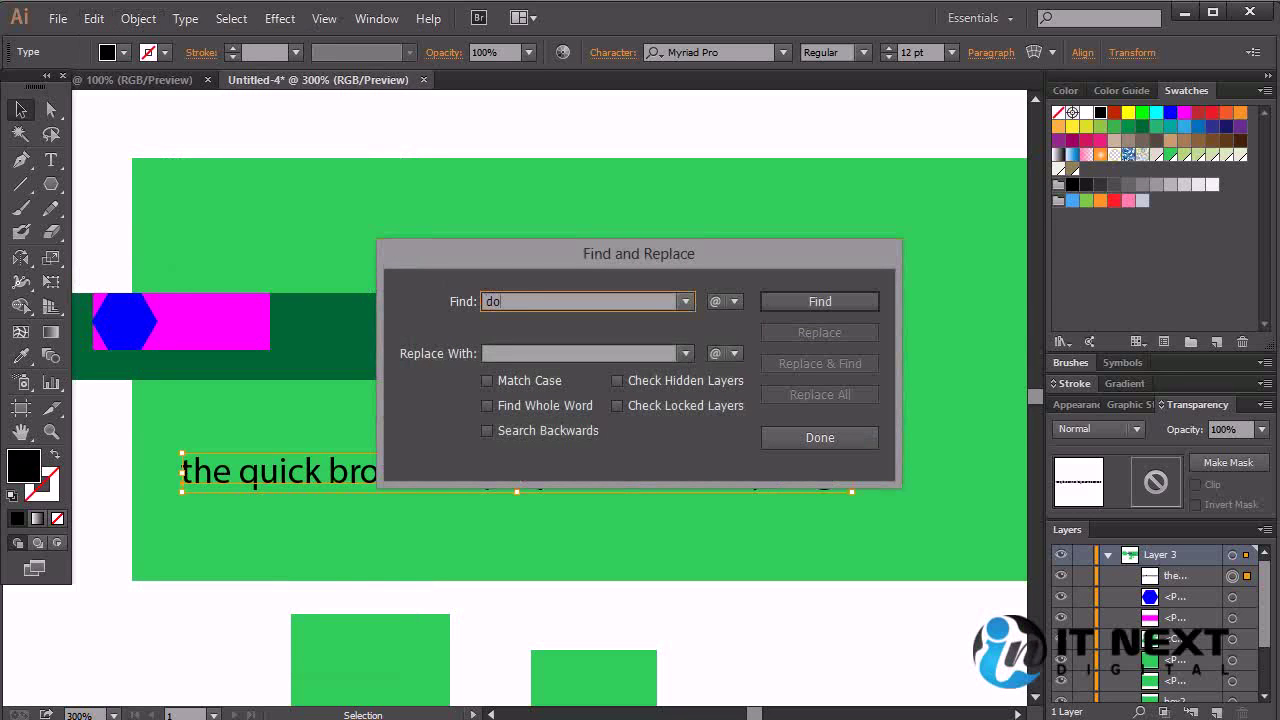
type("g")
left_click(838, 303)
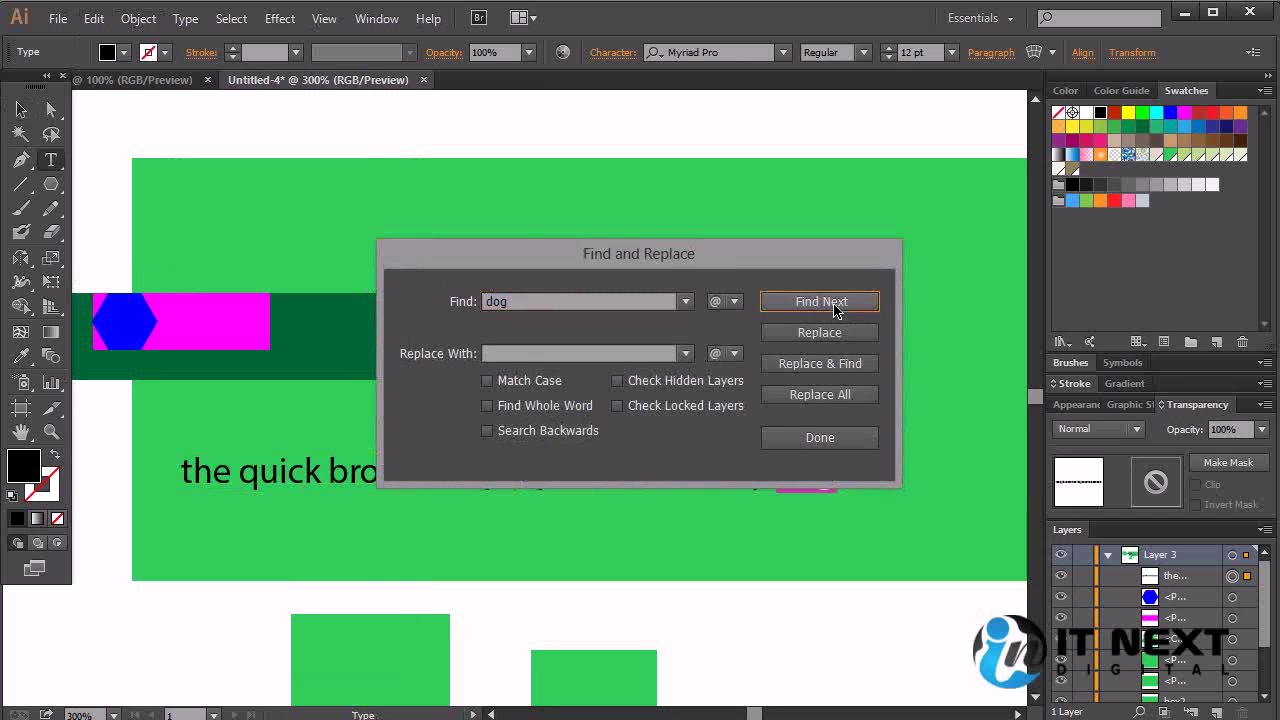
- Find the word "the" and replace its first occurrence with a capital "A"
left_click_drag(779, 262, 734, 162)
left_click_drag(474, 203, 294, 178)
type("the")
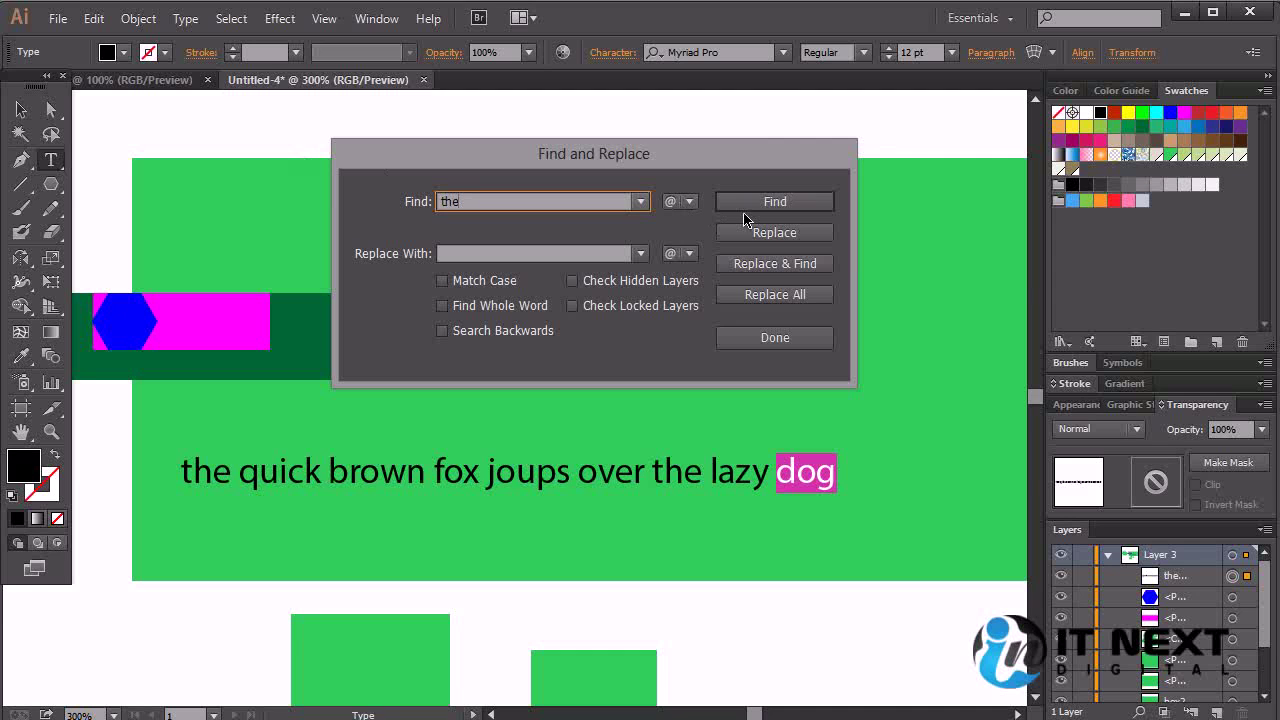
left_click(772, 202)
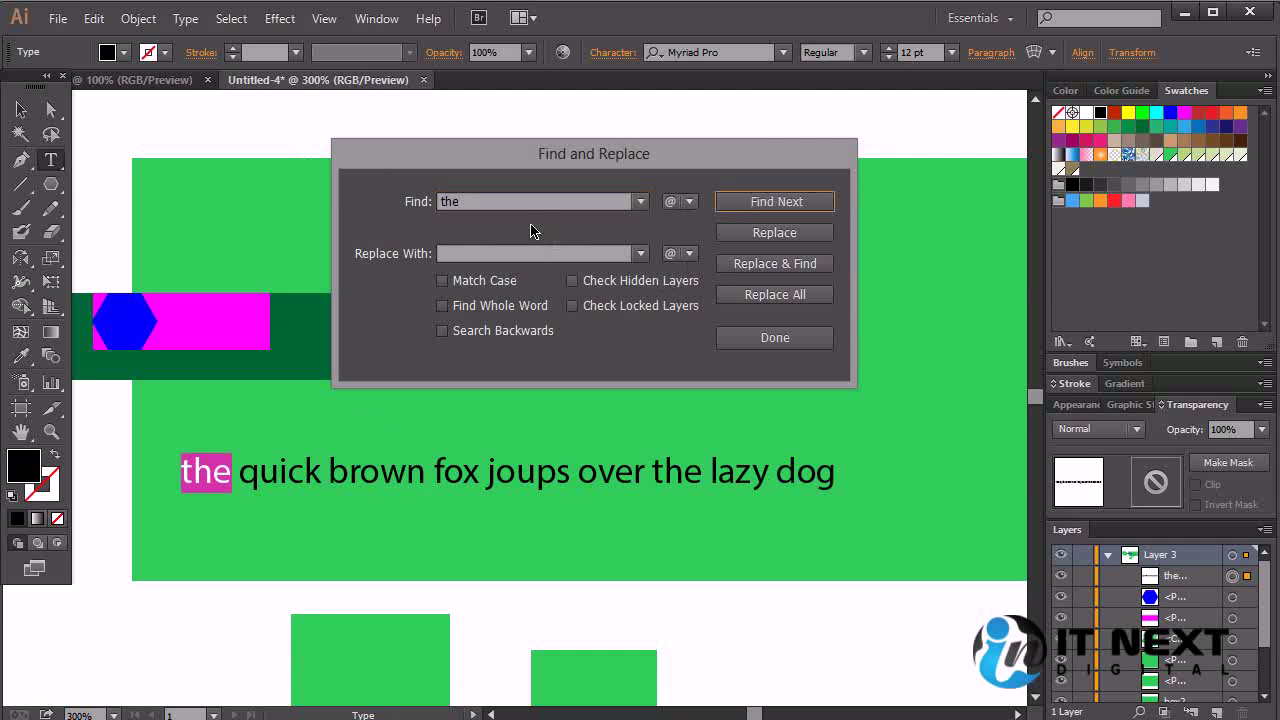
left_click(495, 253)
type("a")
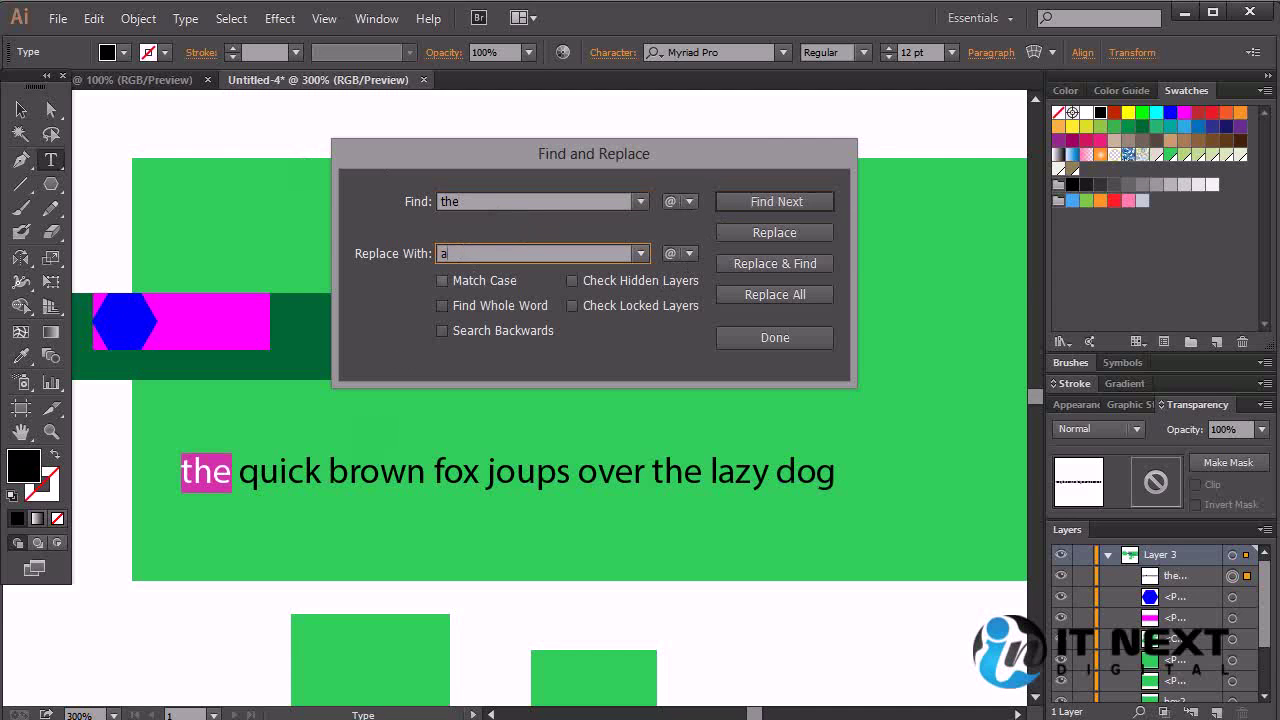
left_click_drag(505, 256, 268, 262)
type("A")
left_click(800, 234)
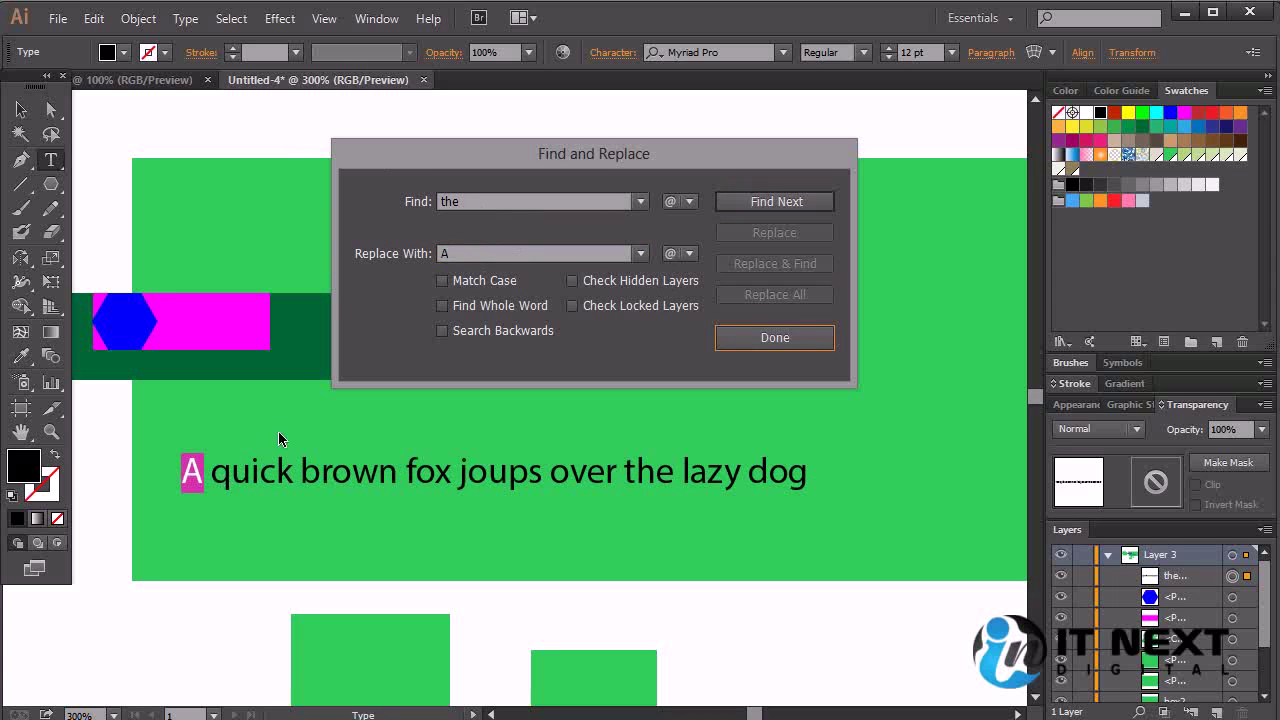
- Replace the next "the" with "A" using Match Case, and close Find and Replace
double_click(465, 201)
double_click(462, 254)
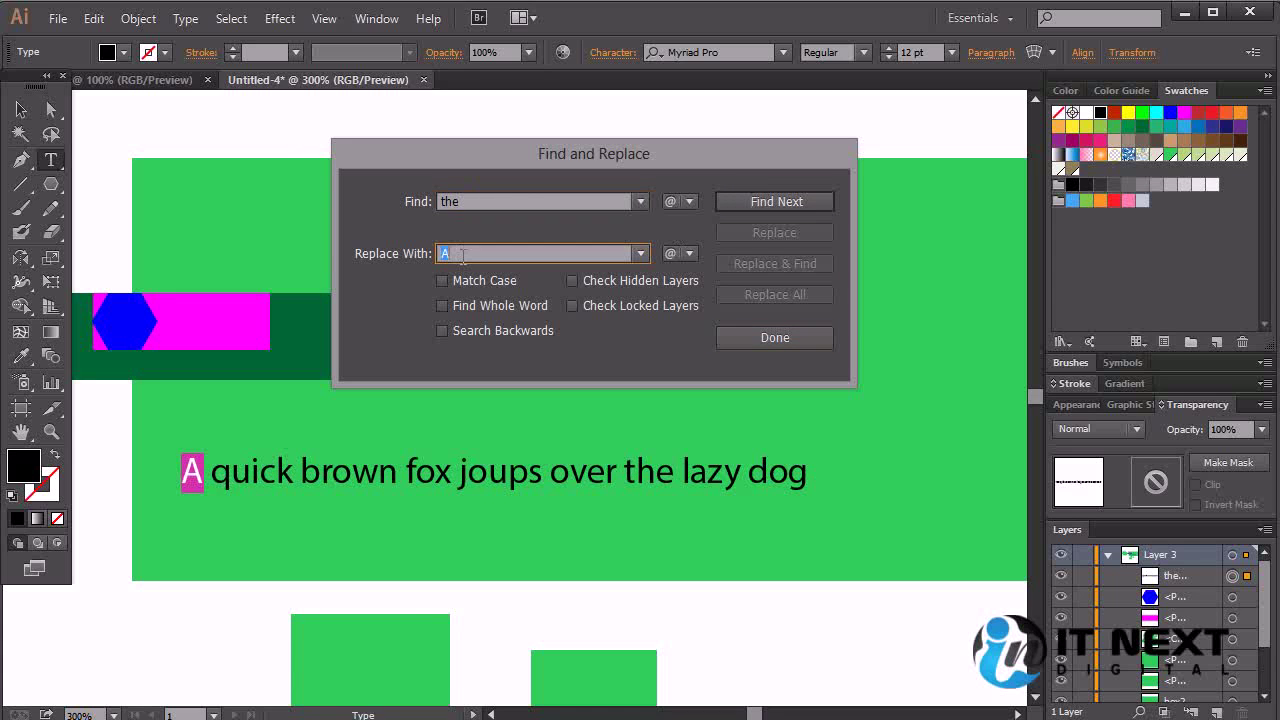
left_click(463, 285)
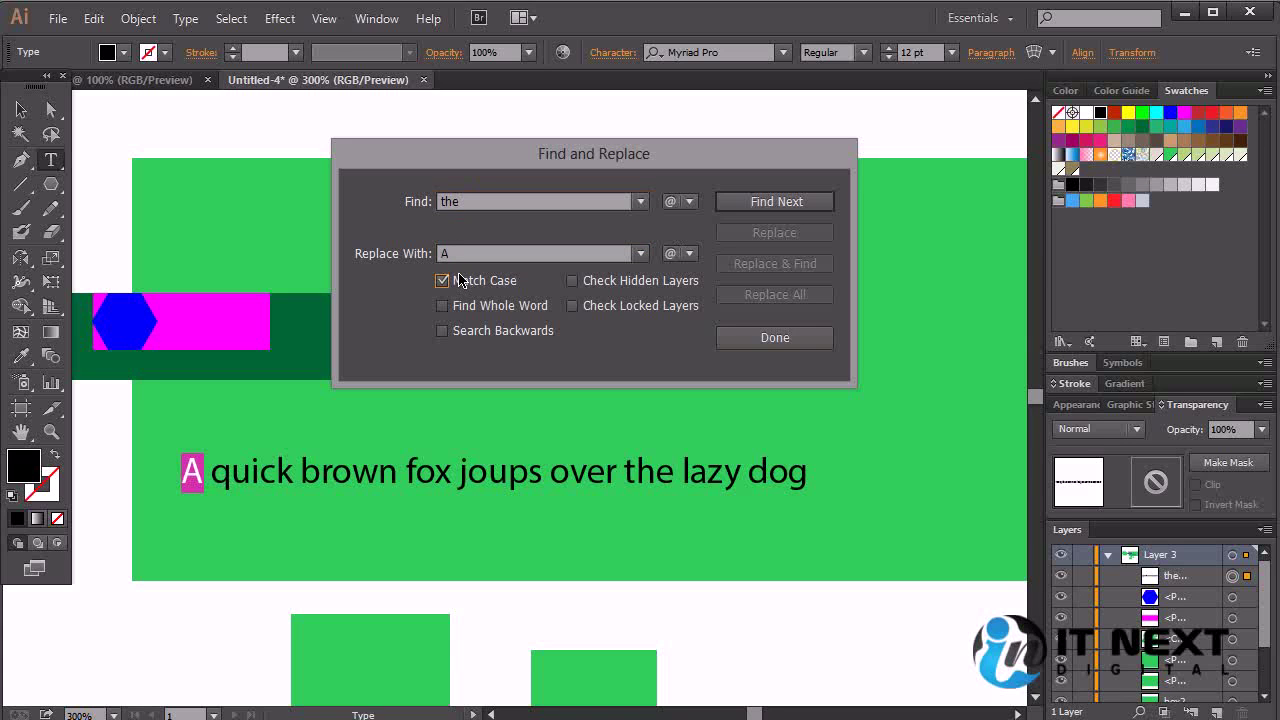
left_click(765, 204)
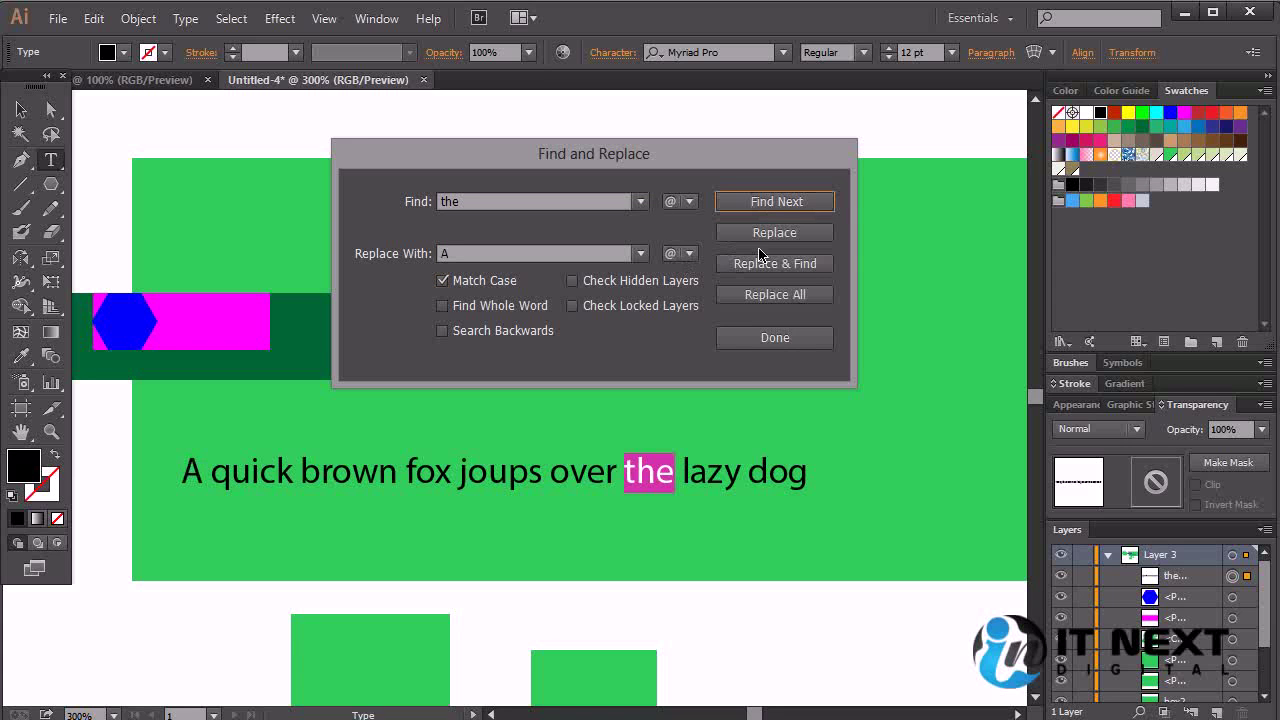
left_click(767, 236)
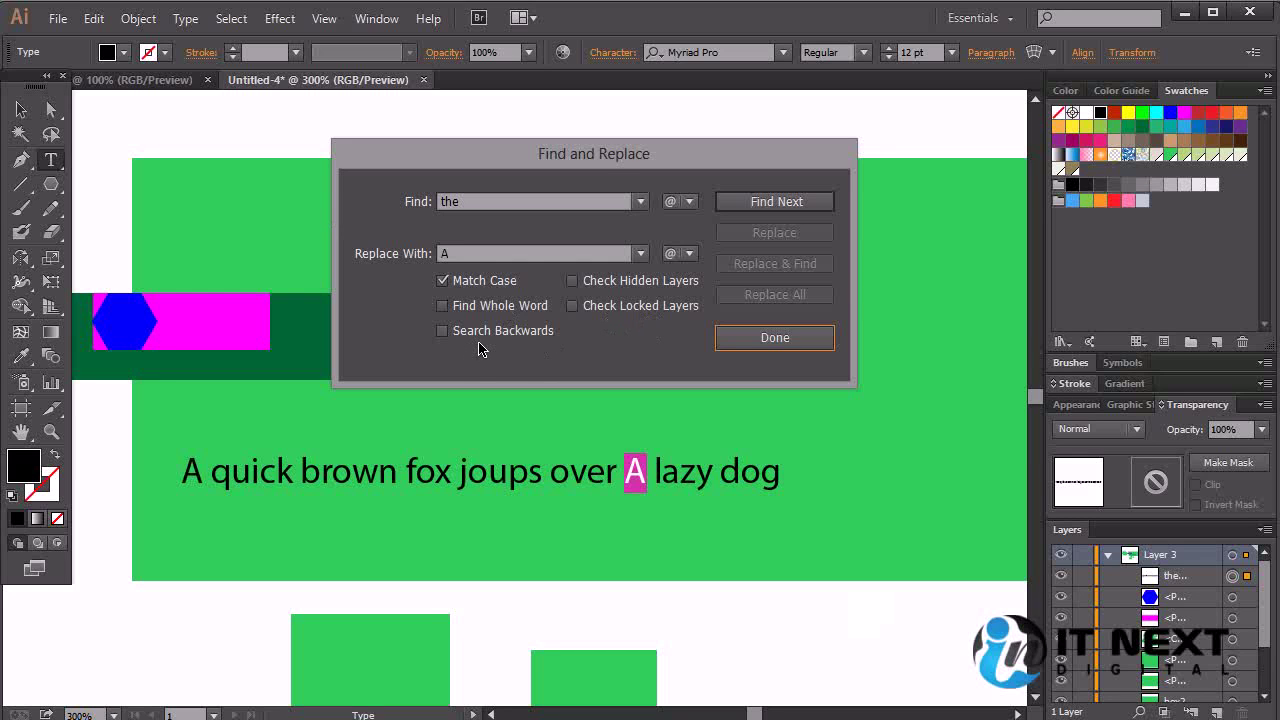
left_click(443, 282)
left_click(442, 282)
left_click(742, 343)
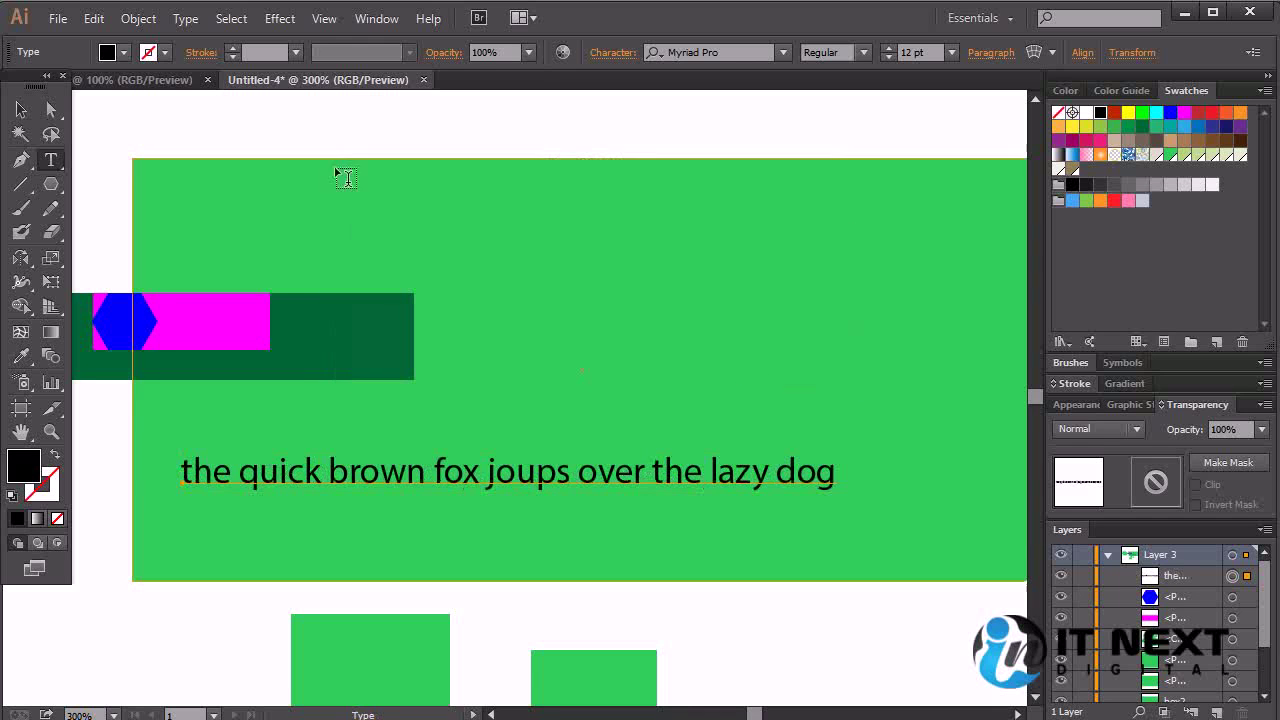
- Replace all occurrences of "the" in the sentence with "A", close Find and Replace, and undo the replacements
left_click(142, 21)
mouse_move(105, 24)
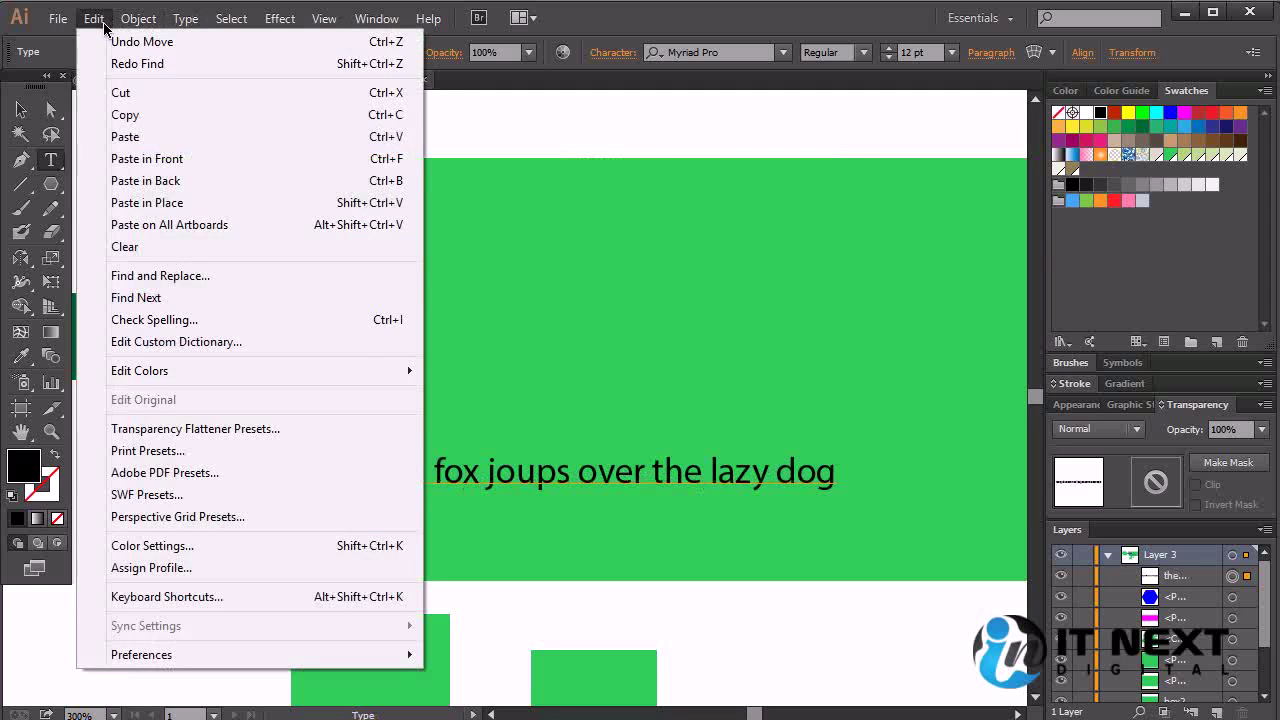
left_click(214, 277)
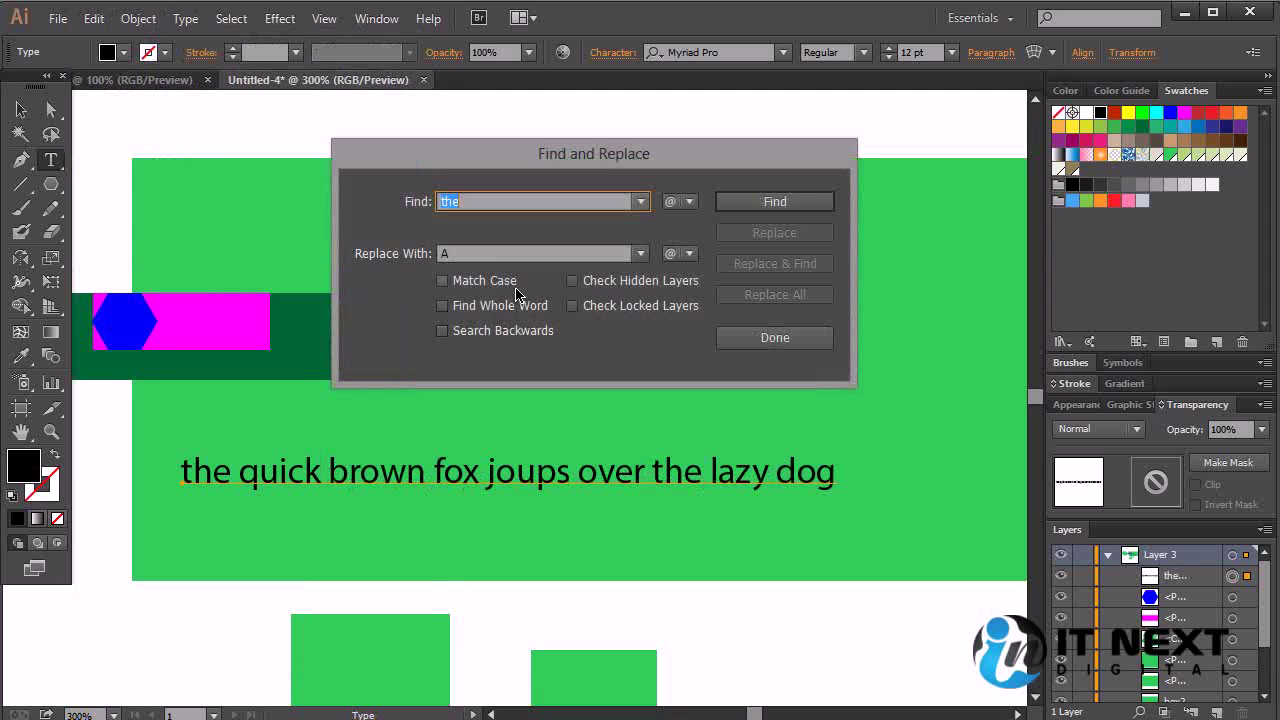
left_click_drag(634, 154, 744, 318)
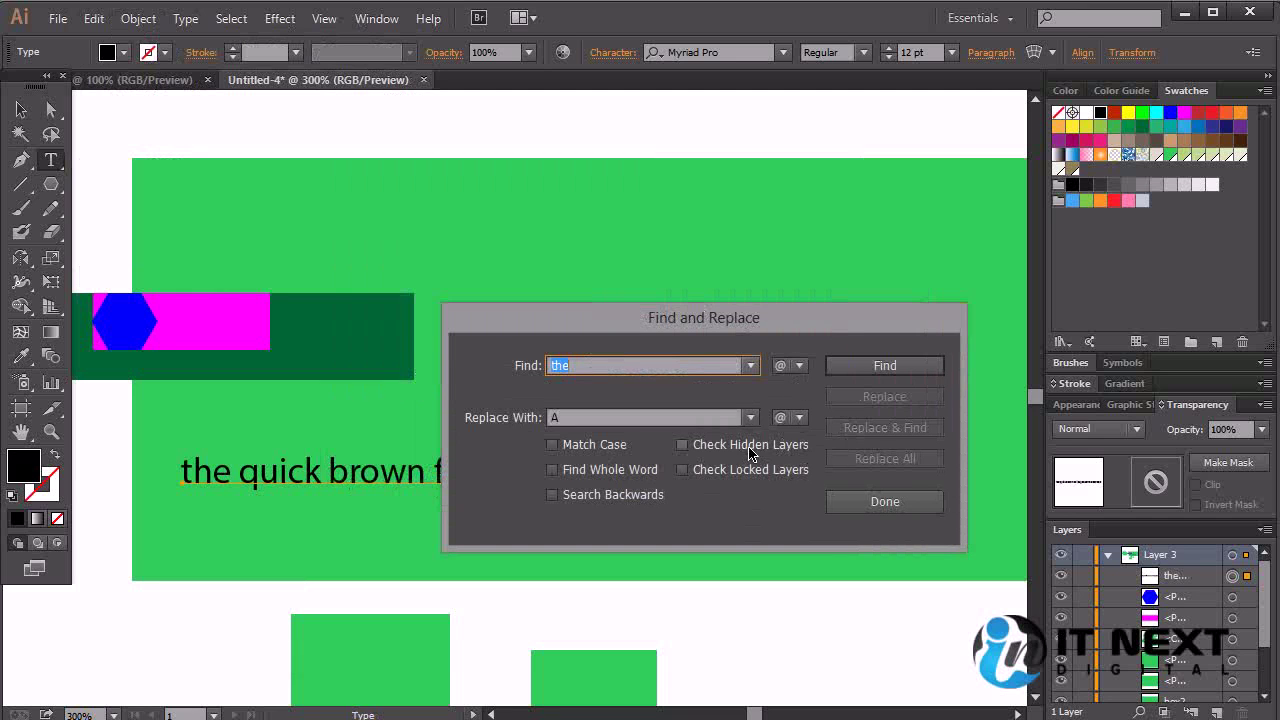
left_click(874, 366)
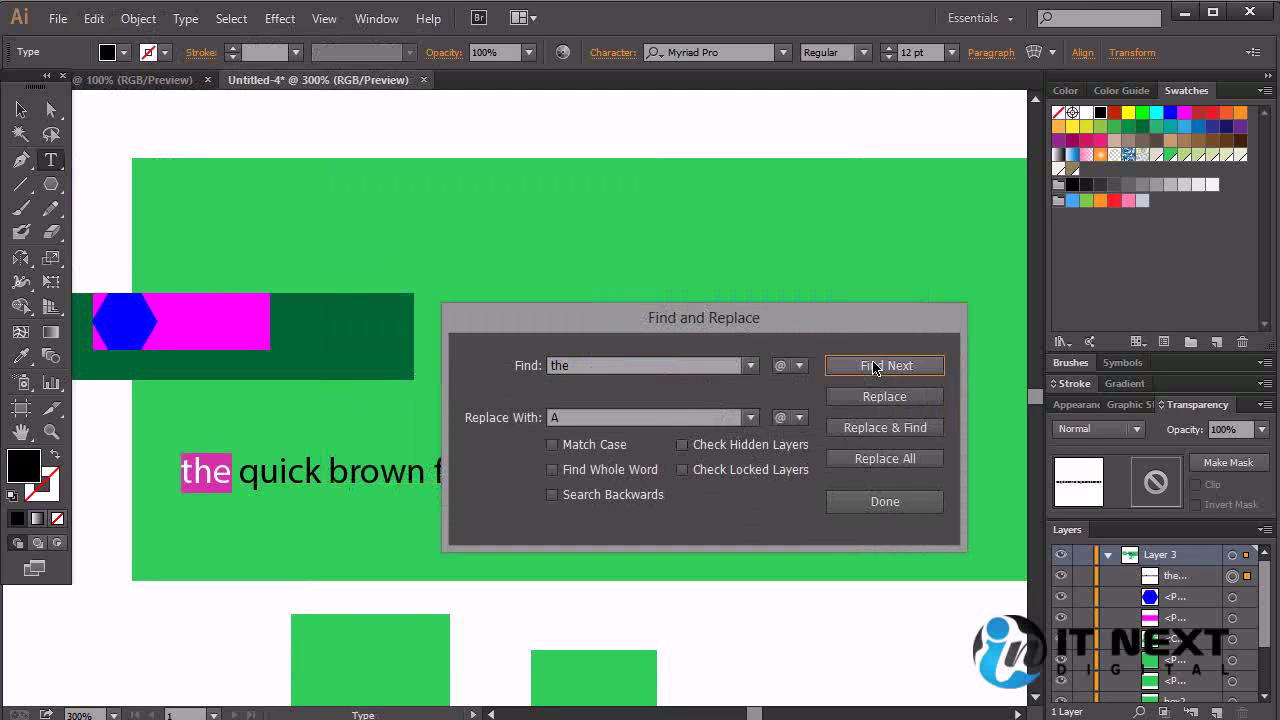
left_click_drag(851, 326, 852, 207)
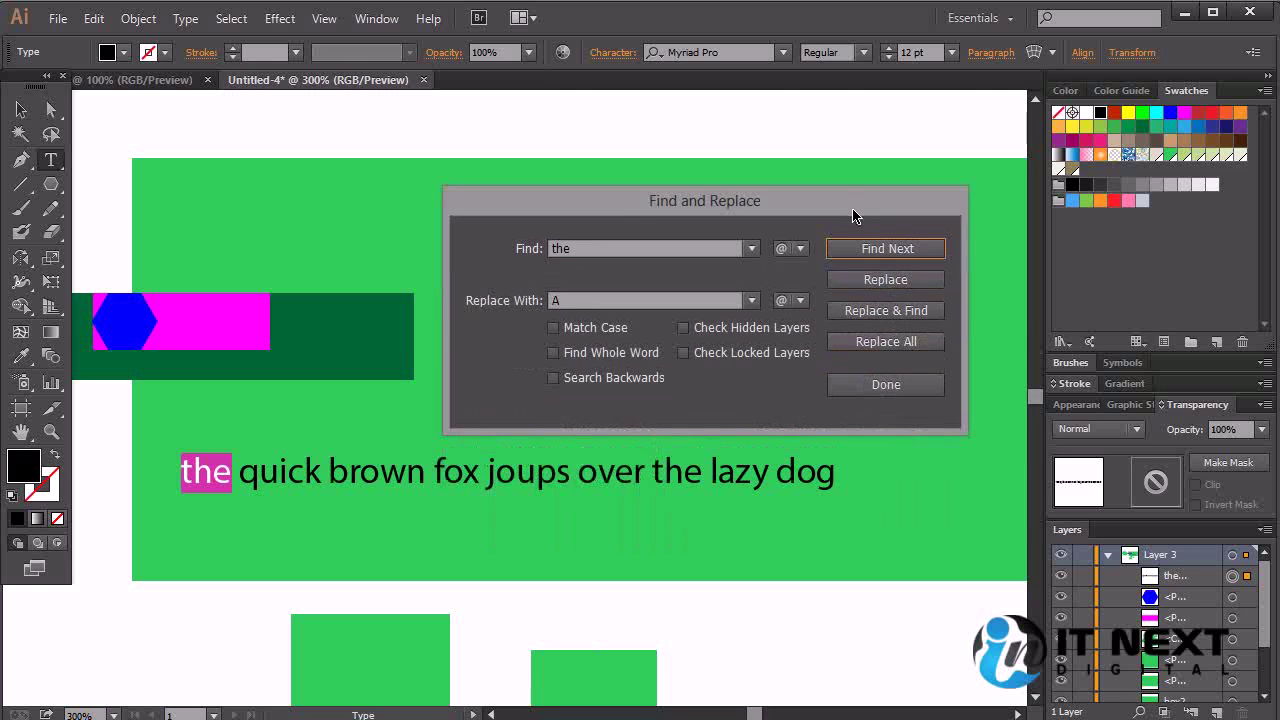
left_click(884, 342)
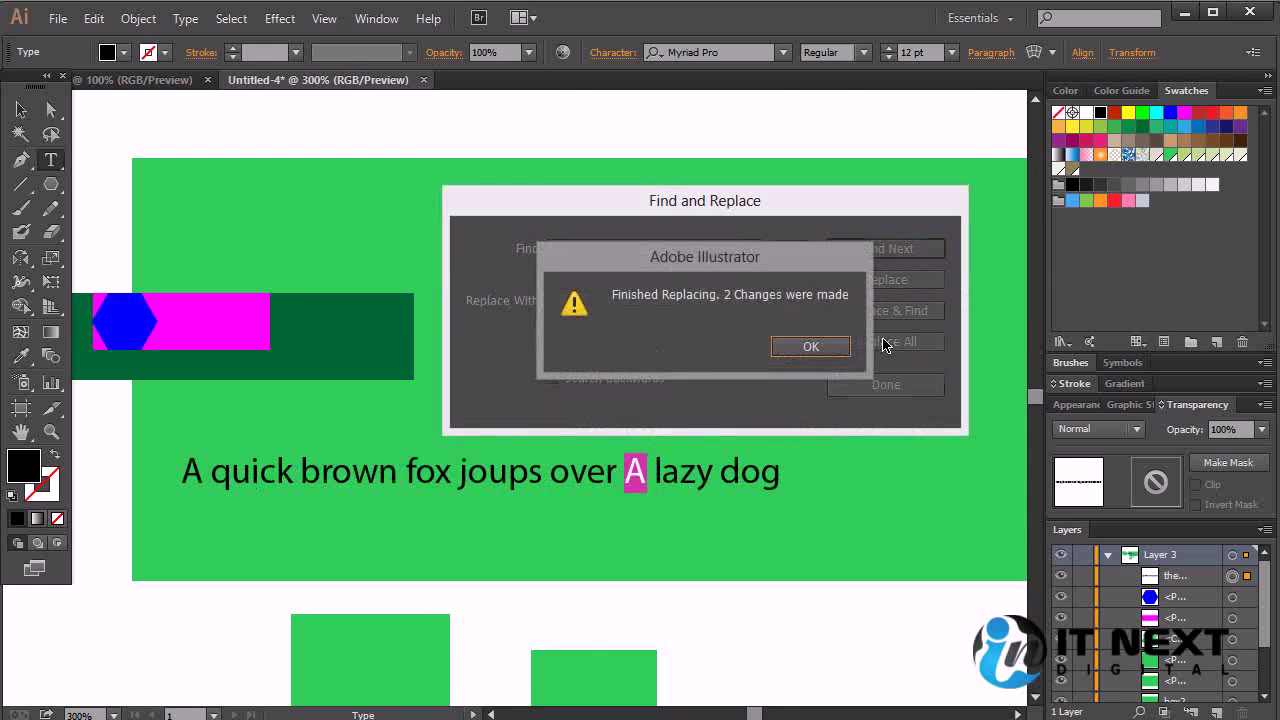
left_click(792, 347)
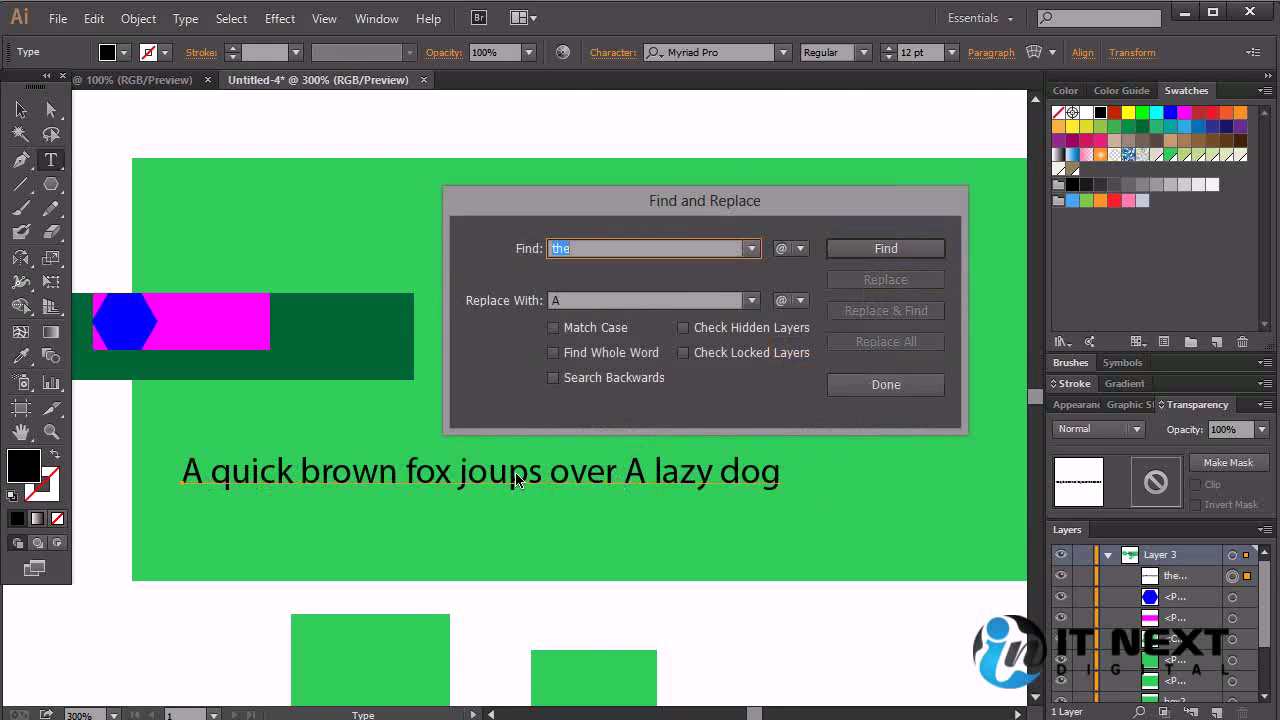
left_click(886, 384)
key("ctrl+z")
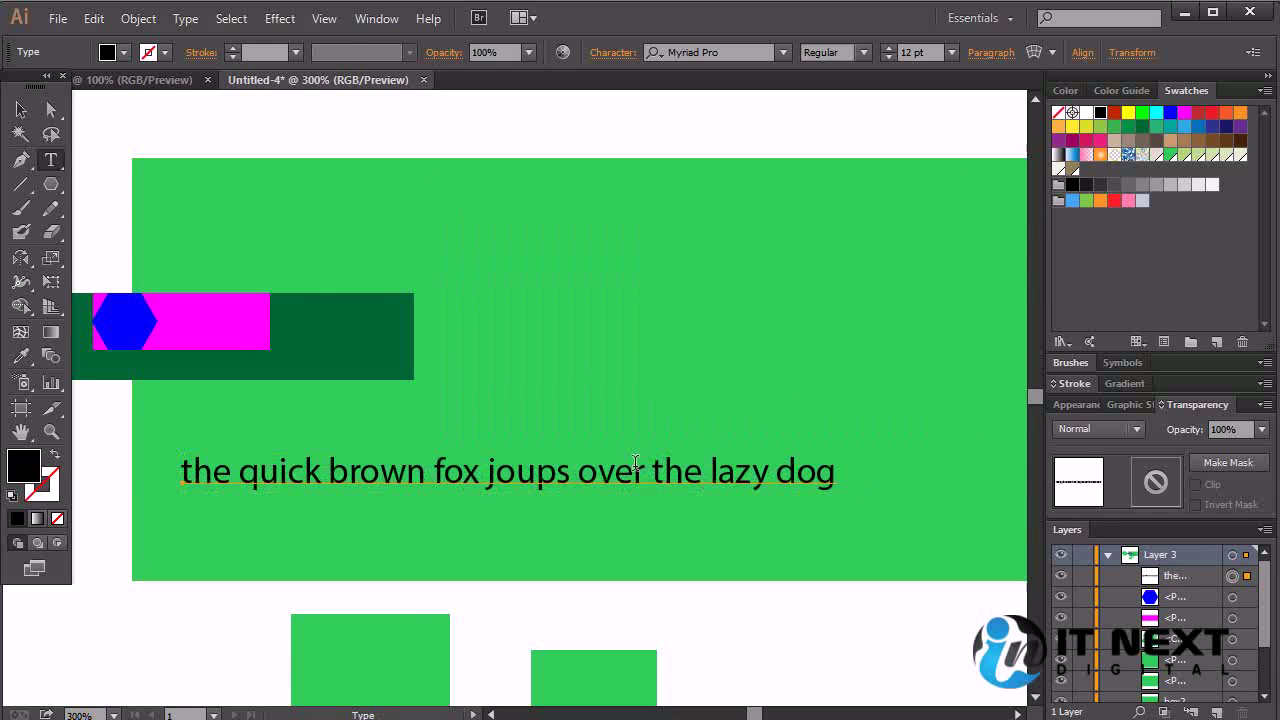
- Replace both occurrences of "the" with "A" one after another using Replace & Find, and close Find and Replace
left_click(95, 19)
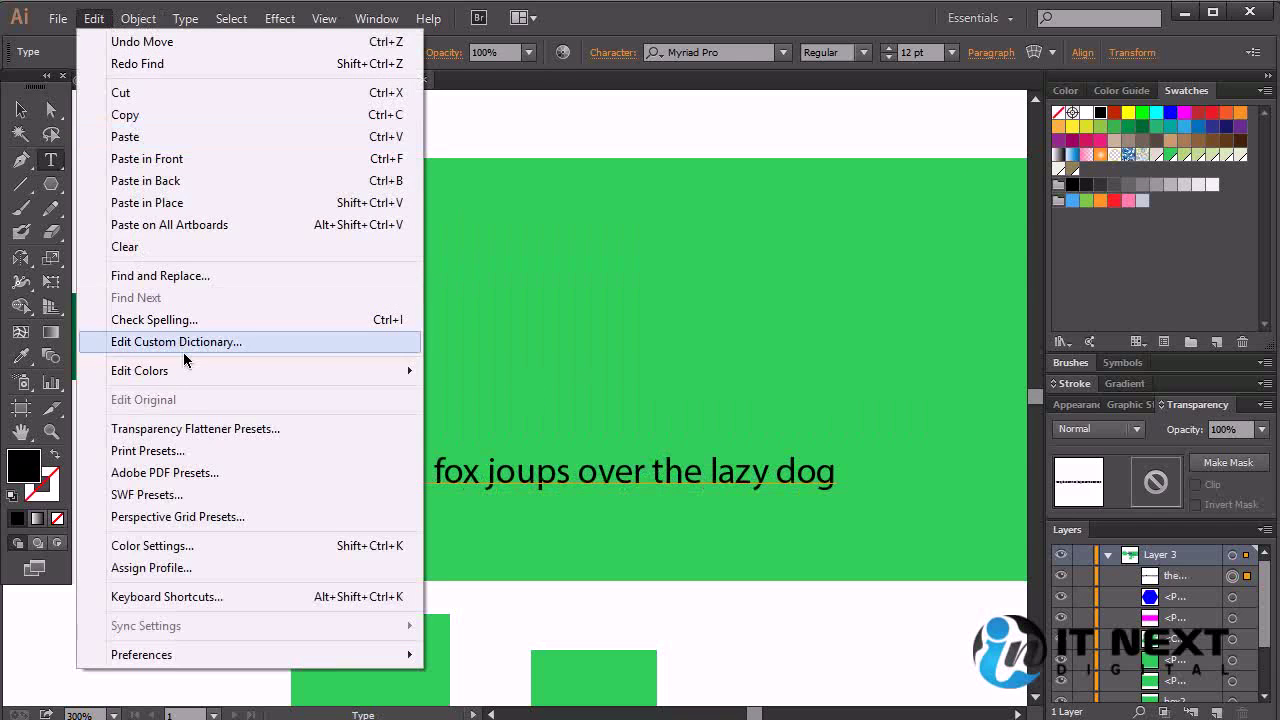
left_click(220, 276)
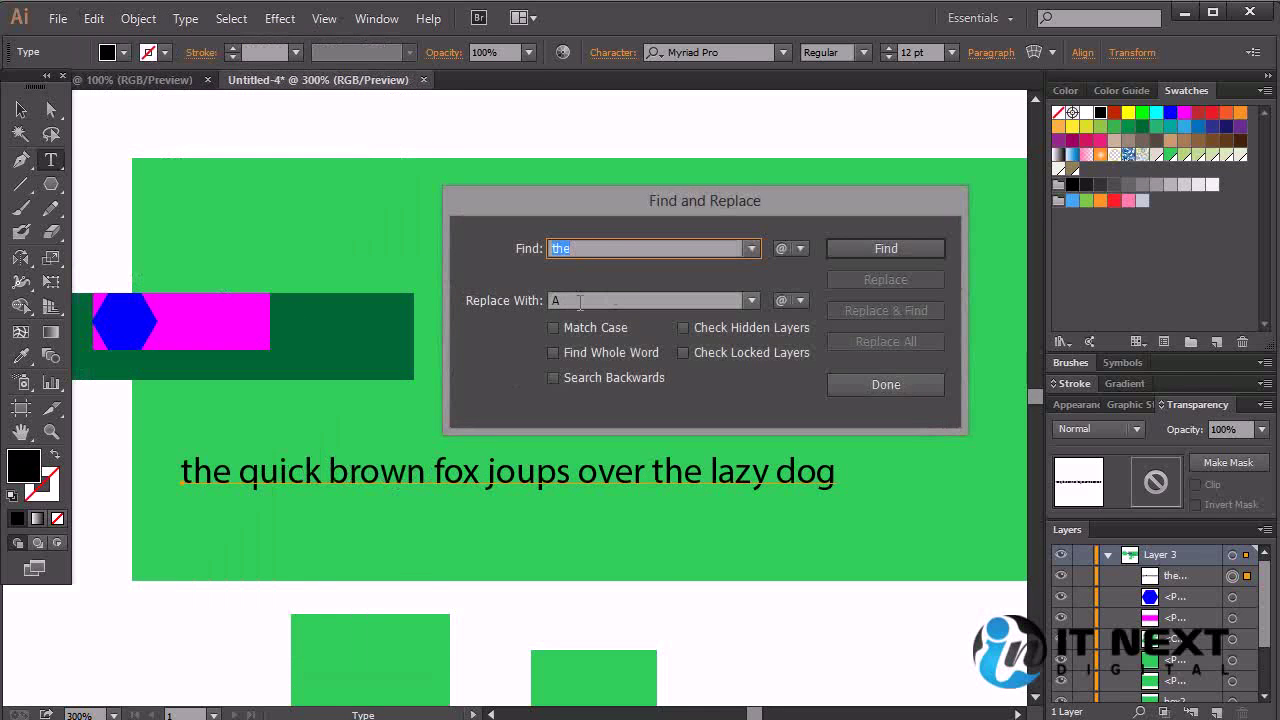
left_click(868, 251)
left_click(877, 311)
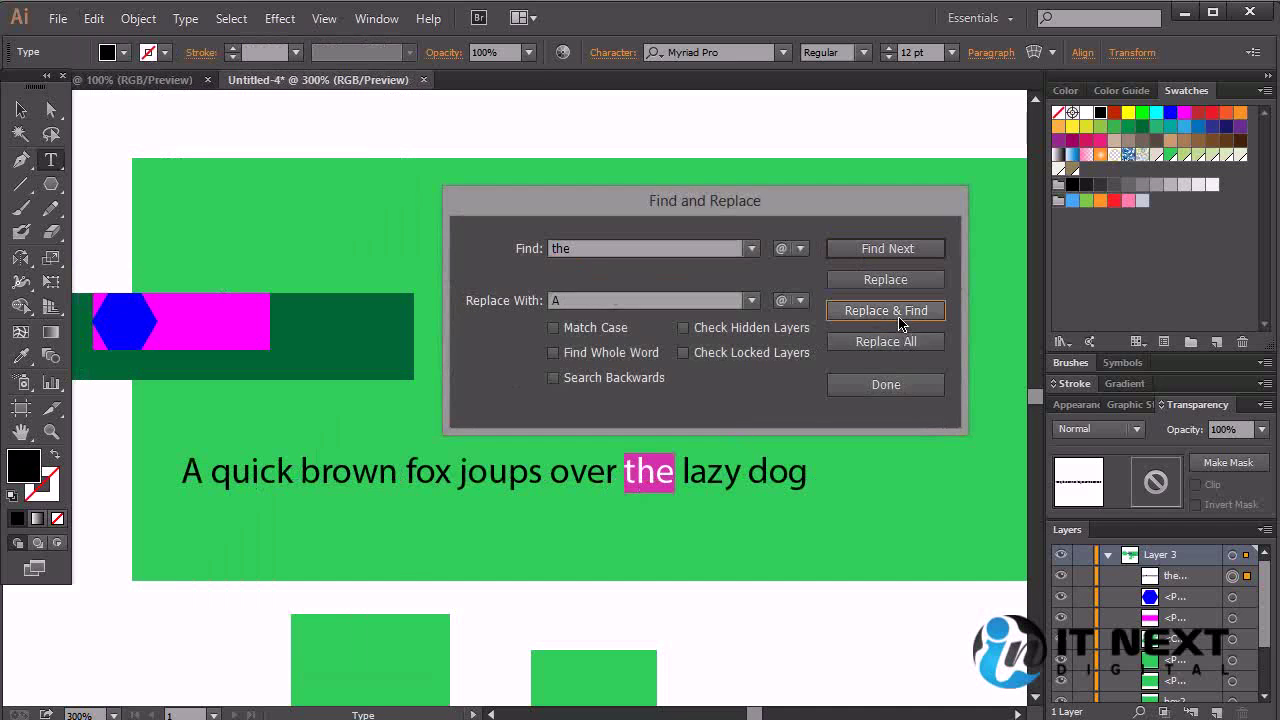
left_click(903, 316)
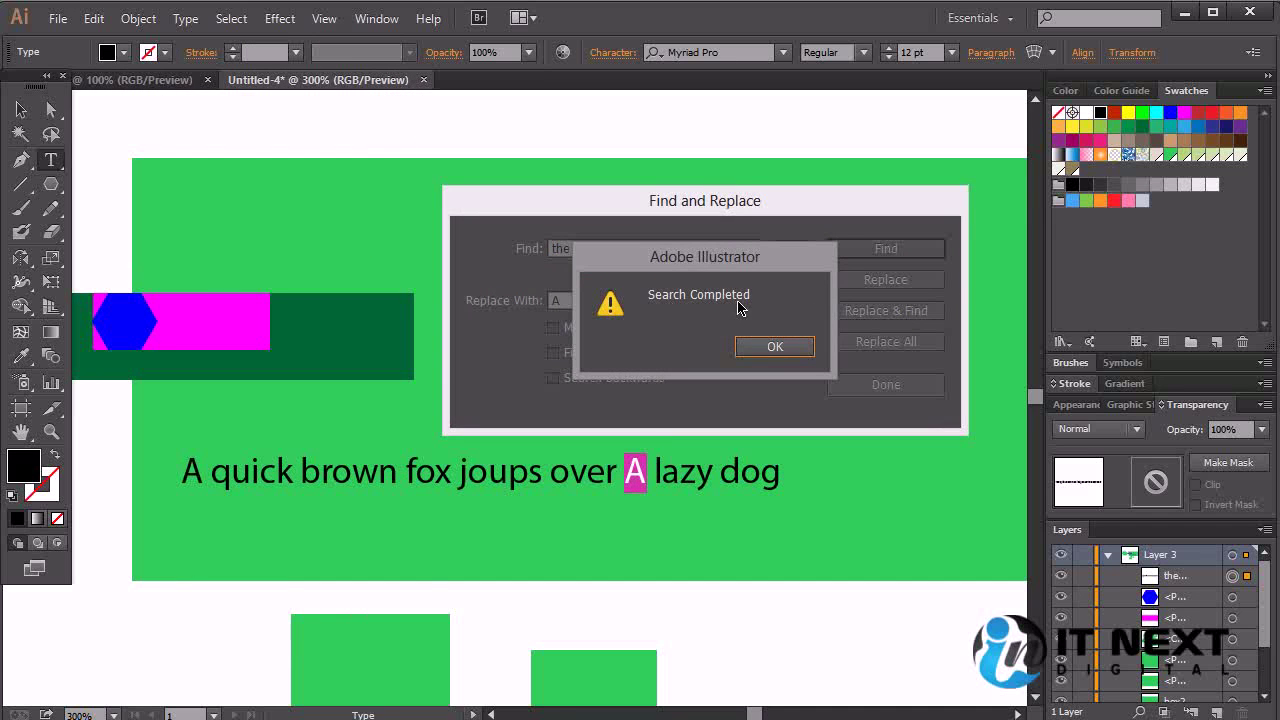
left_click(766, 348)
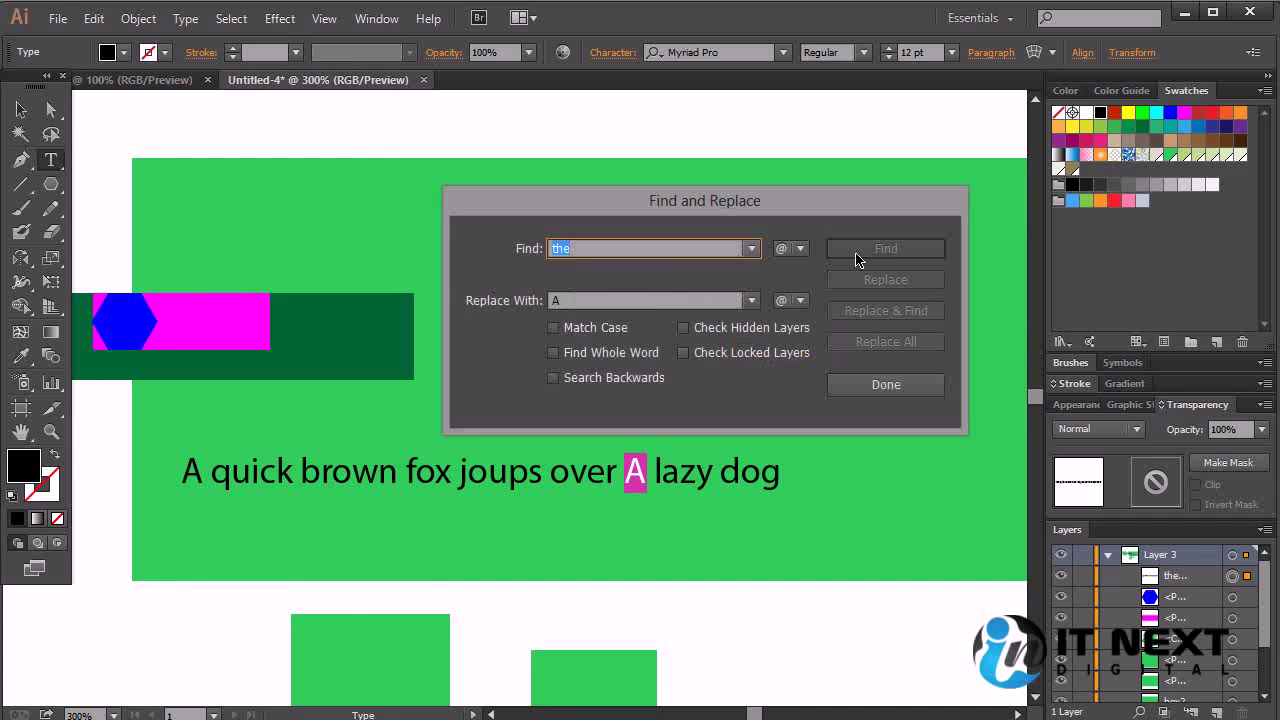
left_click(856, 388)
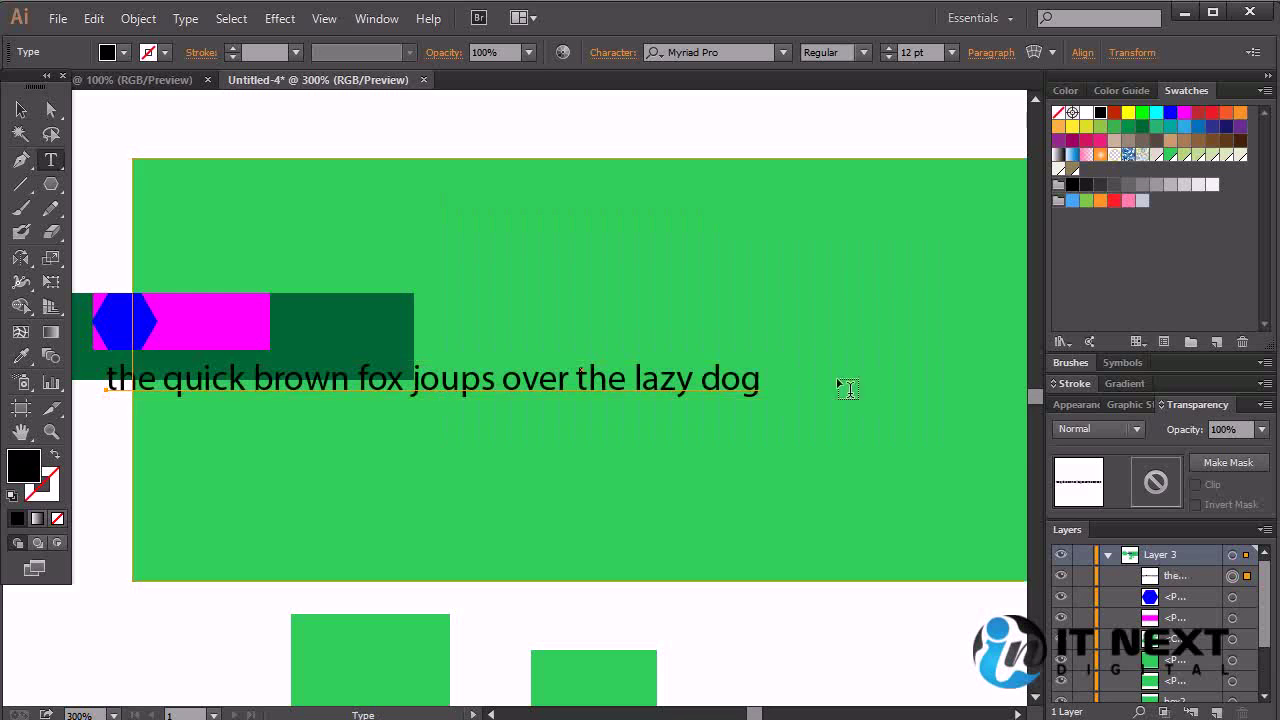
- Move the sentence lower on the green rectangle, and step through its occurrences of "the" using Find and Find Next
left_click(21, 109)
left_click_drag(546, 378, 788, 481)
left_click(93, 18)
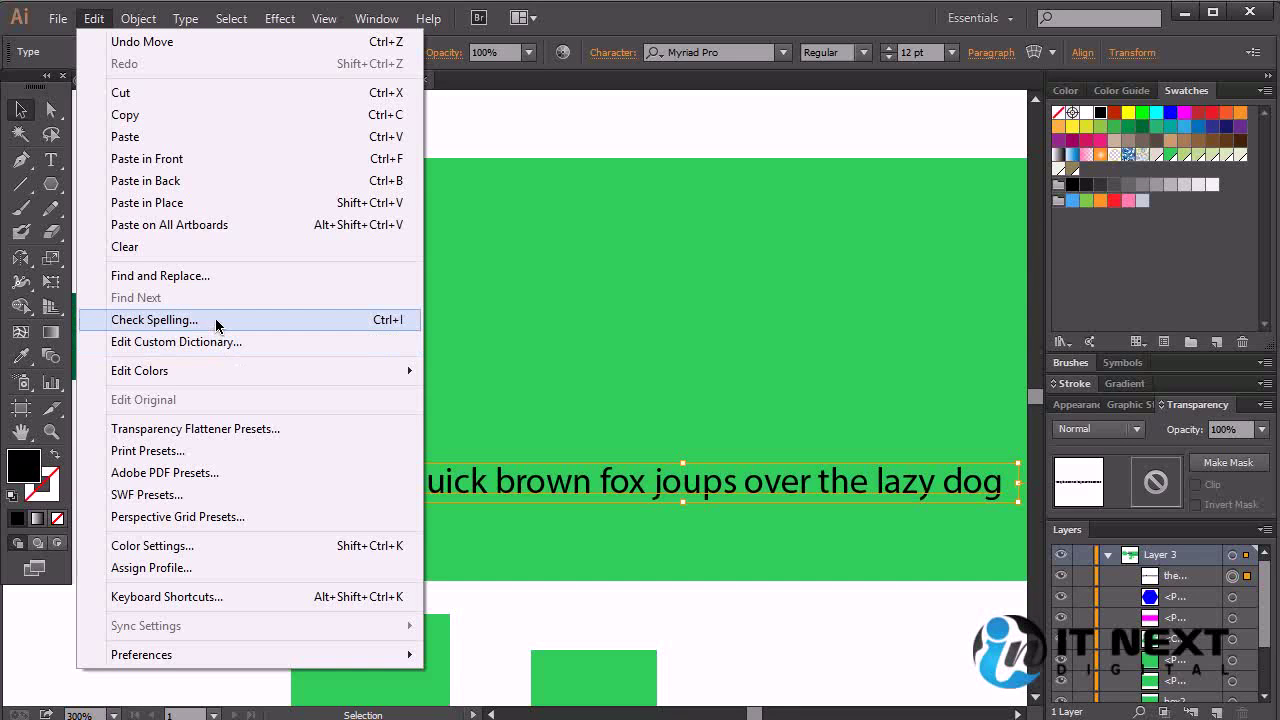
left_click(206, 276)
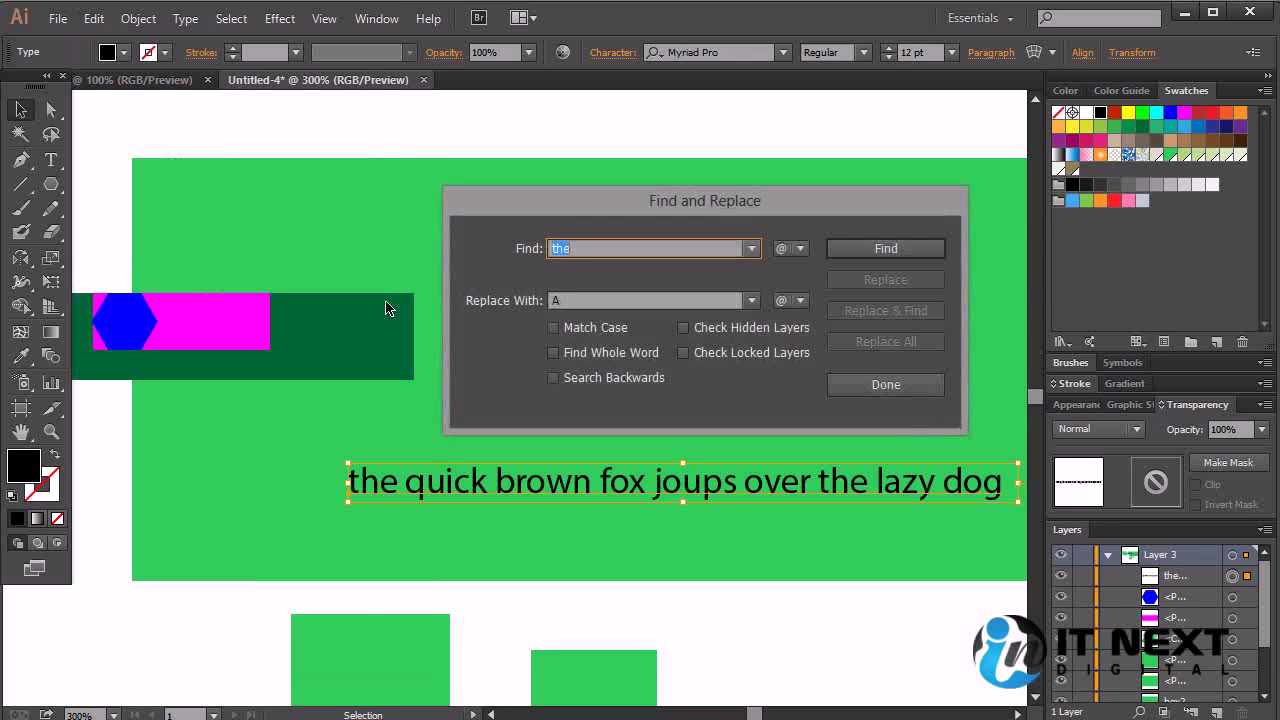
left_click(882, 249)
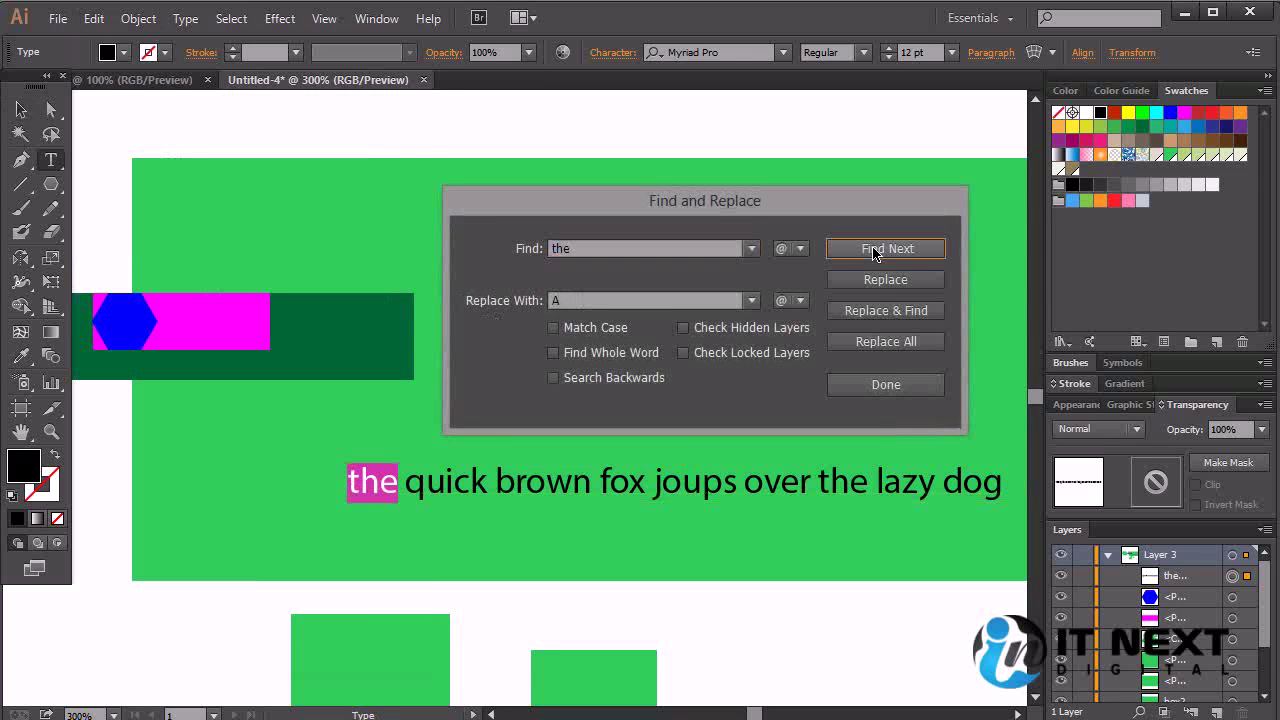
left_click(884, 385)
left_click(100, 19)
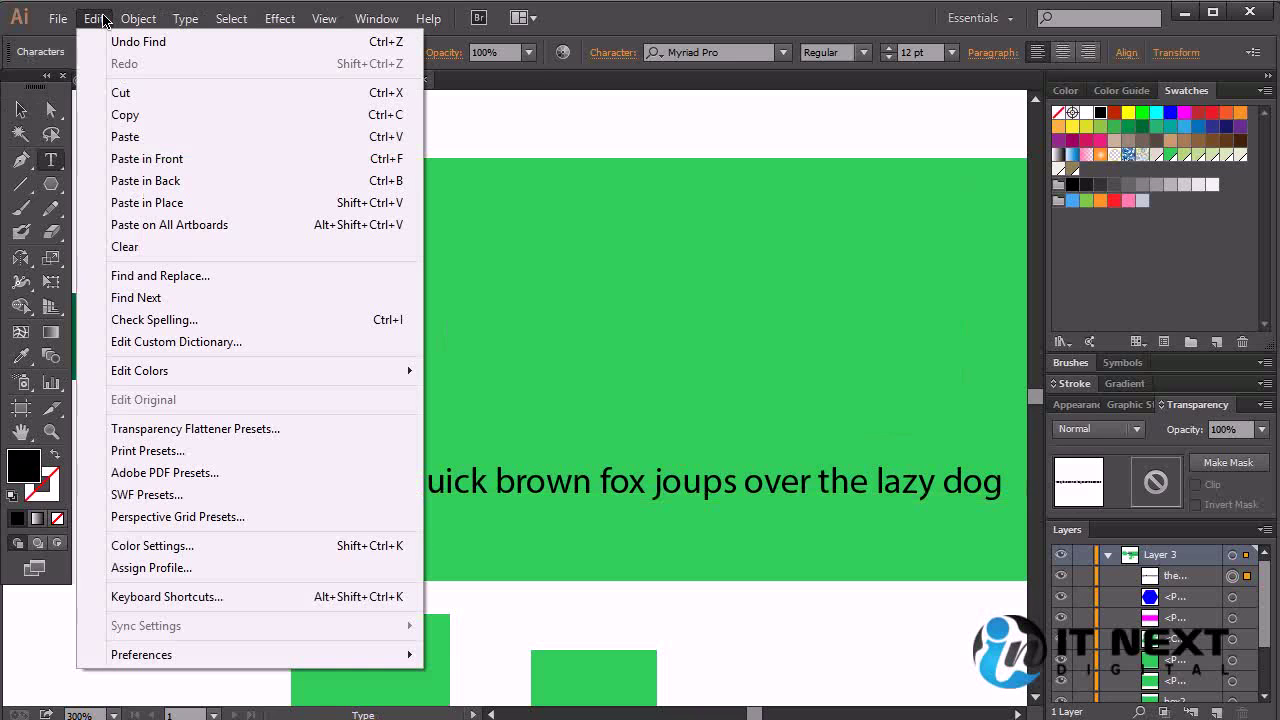
left_click(136, 297)
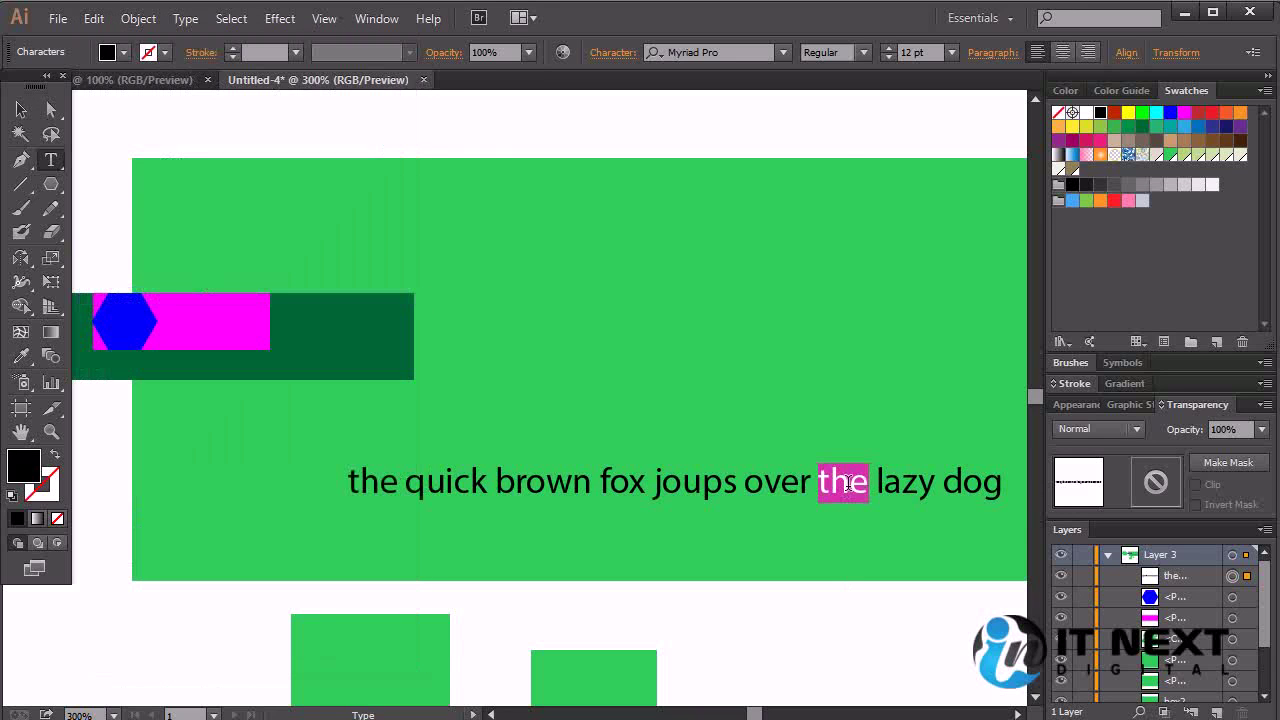
- Assign the shortcut Shift+Ctrl+F and the symbol F to the Find Next command under the Edit menu commands in Keyboard Shortcuts
left_click(94, 19)
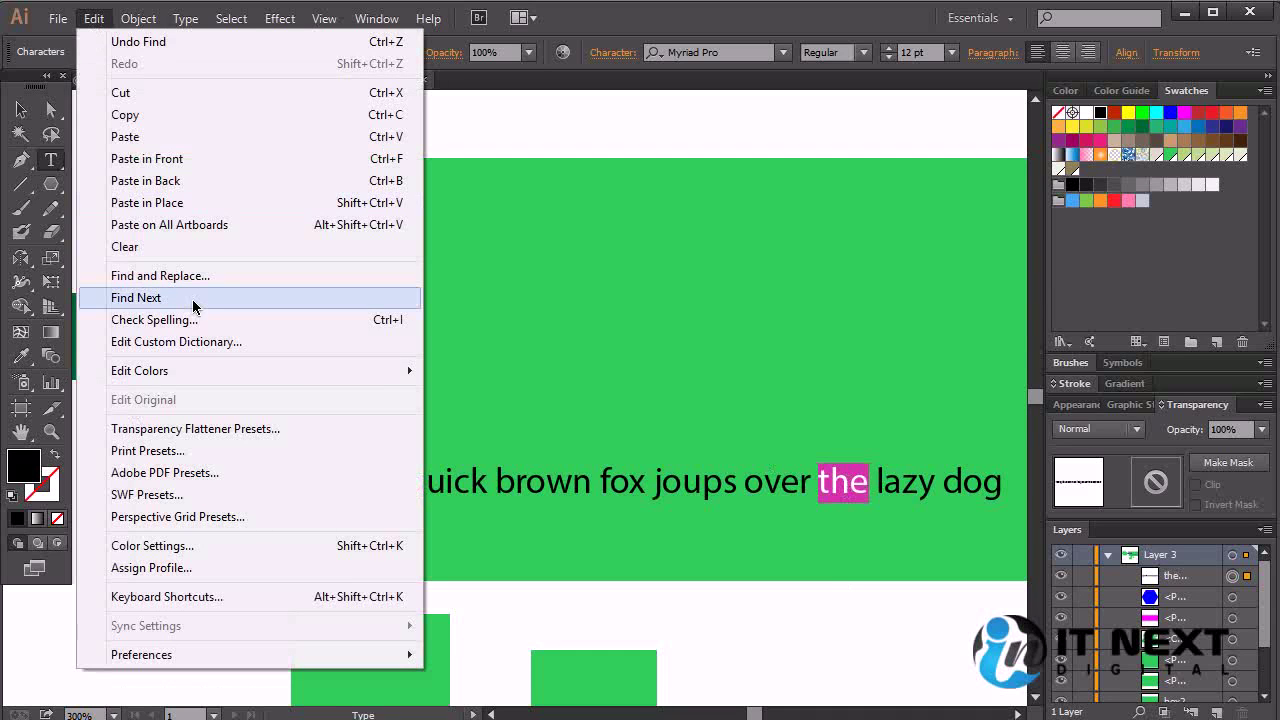
left_click(242, 600)
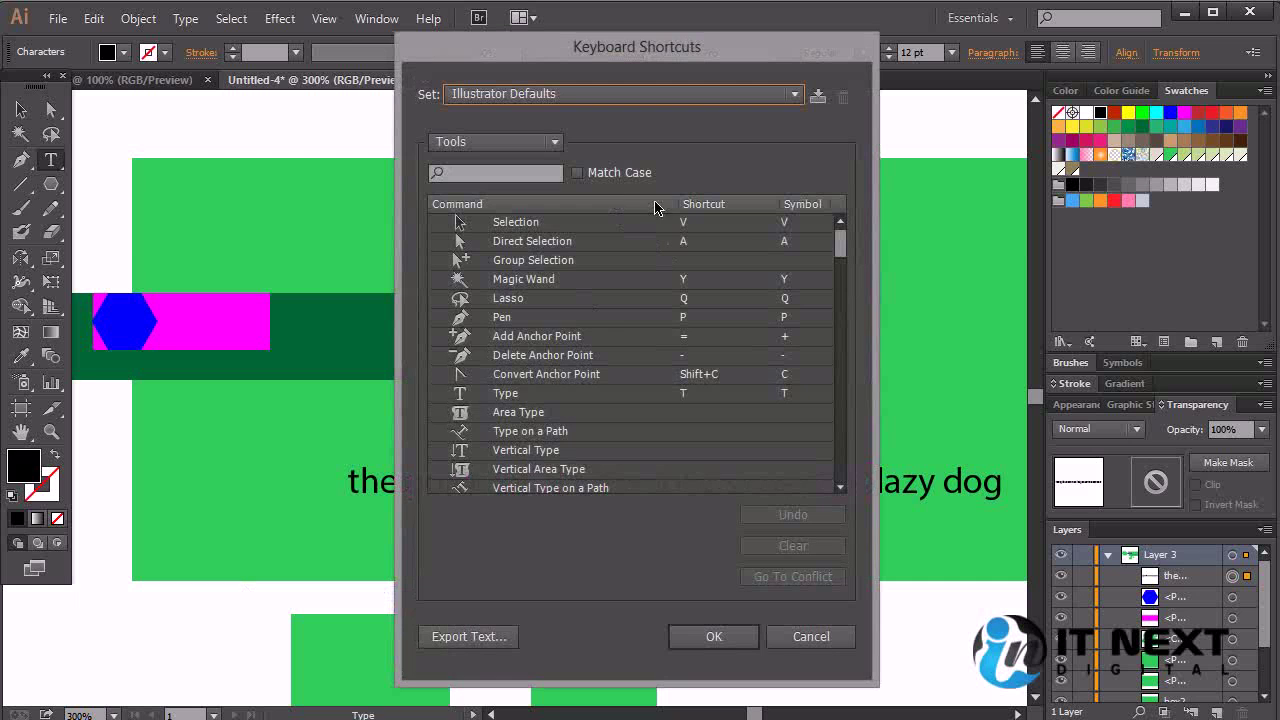
mouse_move(836, 235)
left_mouse_down()
mouse_move(863, 477)
mouse_move(841, 228)
left_mouse_up()
left_click(538, 142)
left_click(532, 164)
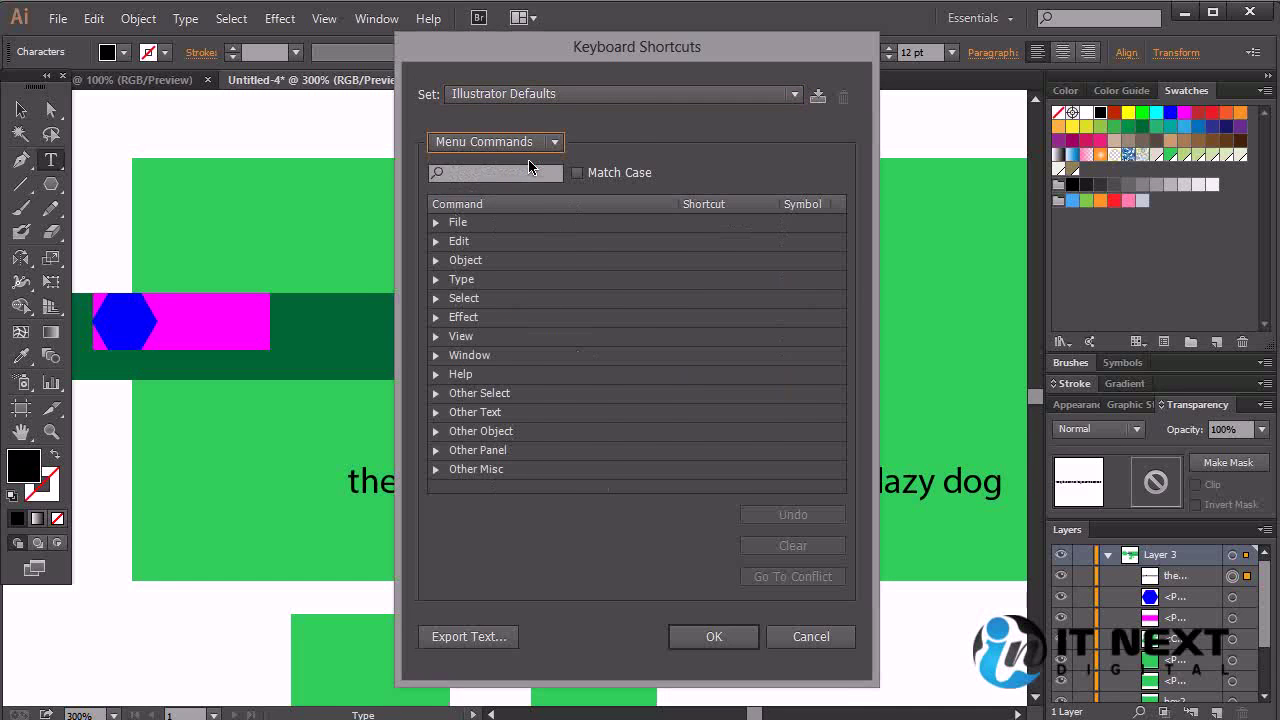
left_click(436, 242)
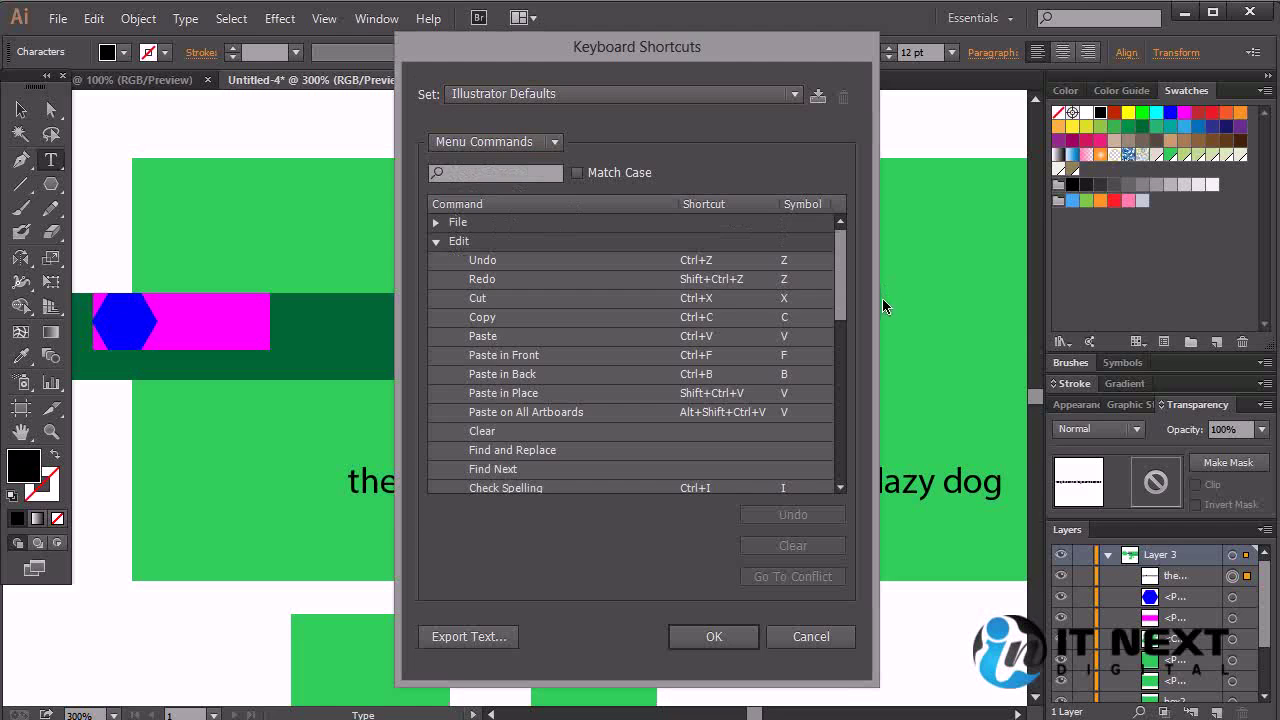
scroll(845, 309, "down", 3)
left_click(785, 297)
left_click(786, 307)
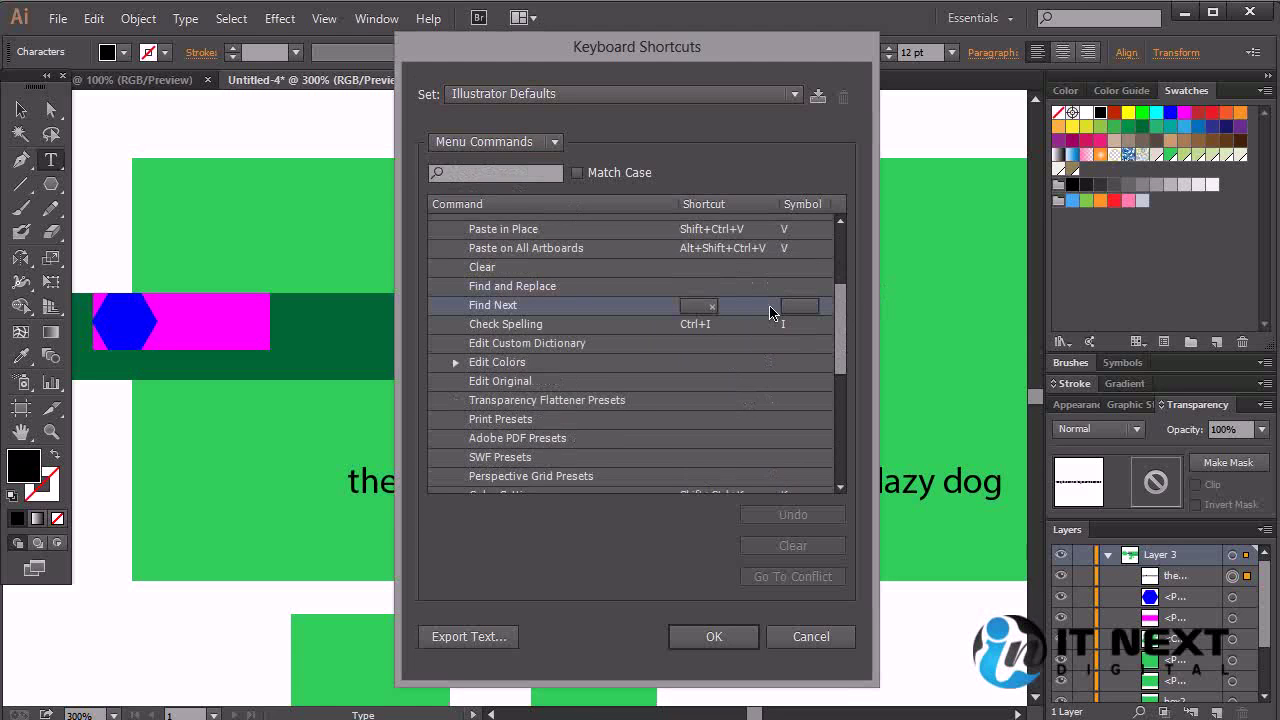
left_click(703, 310)
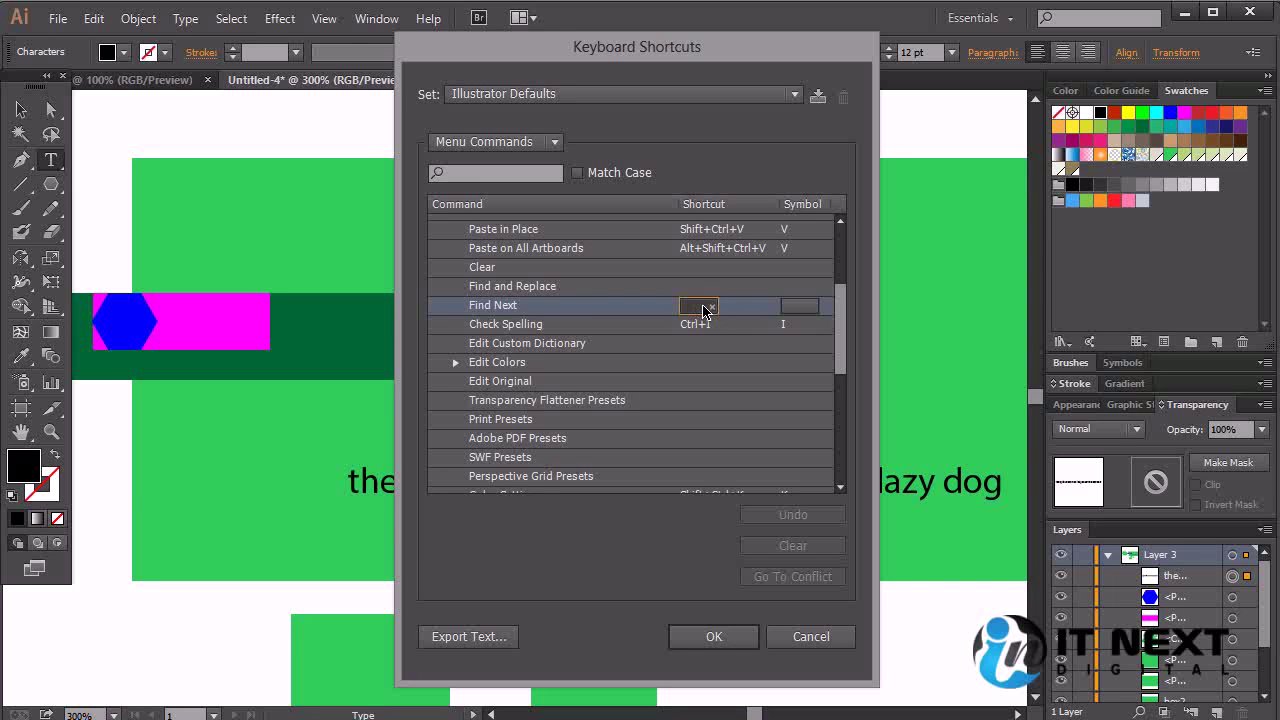
key("ctrl+shift+f")
left_click(795, 306)
type("F")
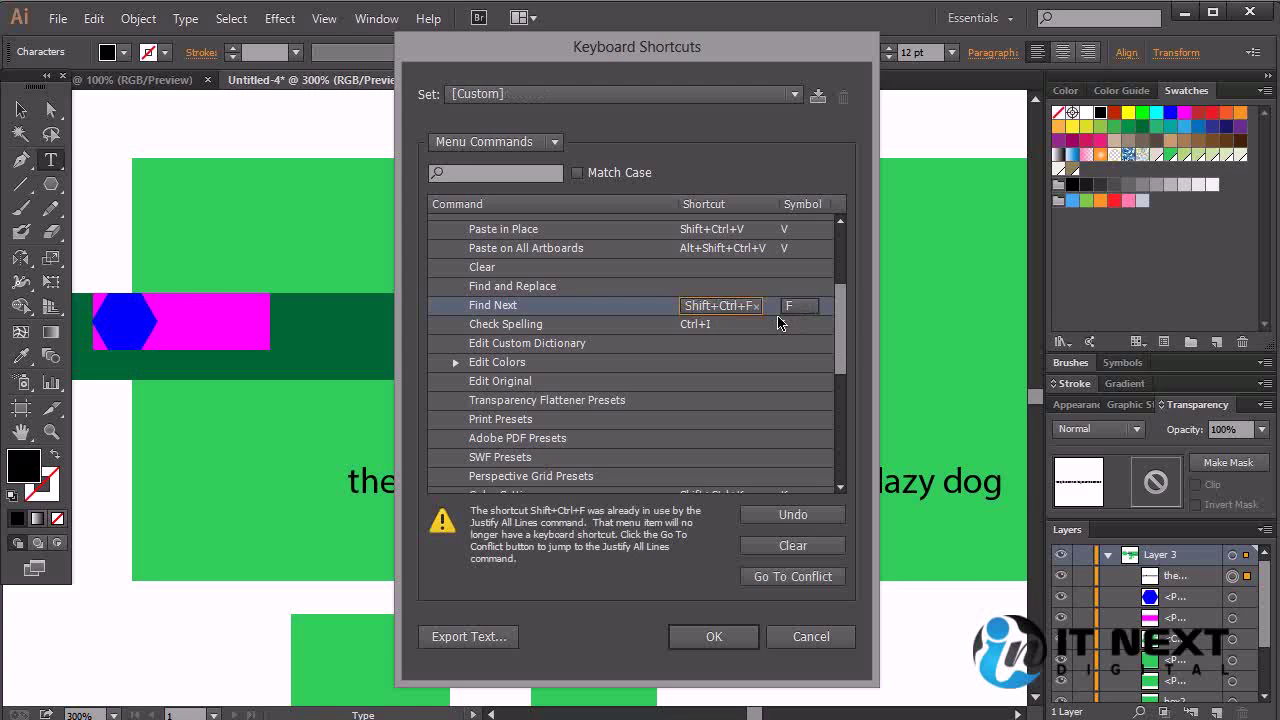
- Try to save the customized keyboard shortcuts as a keyset file named "gg"
left_click(716, 638)
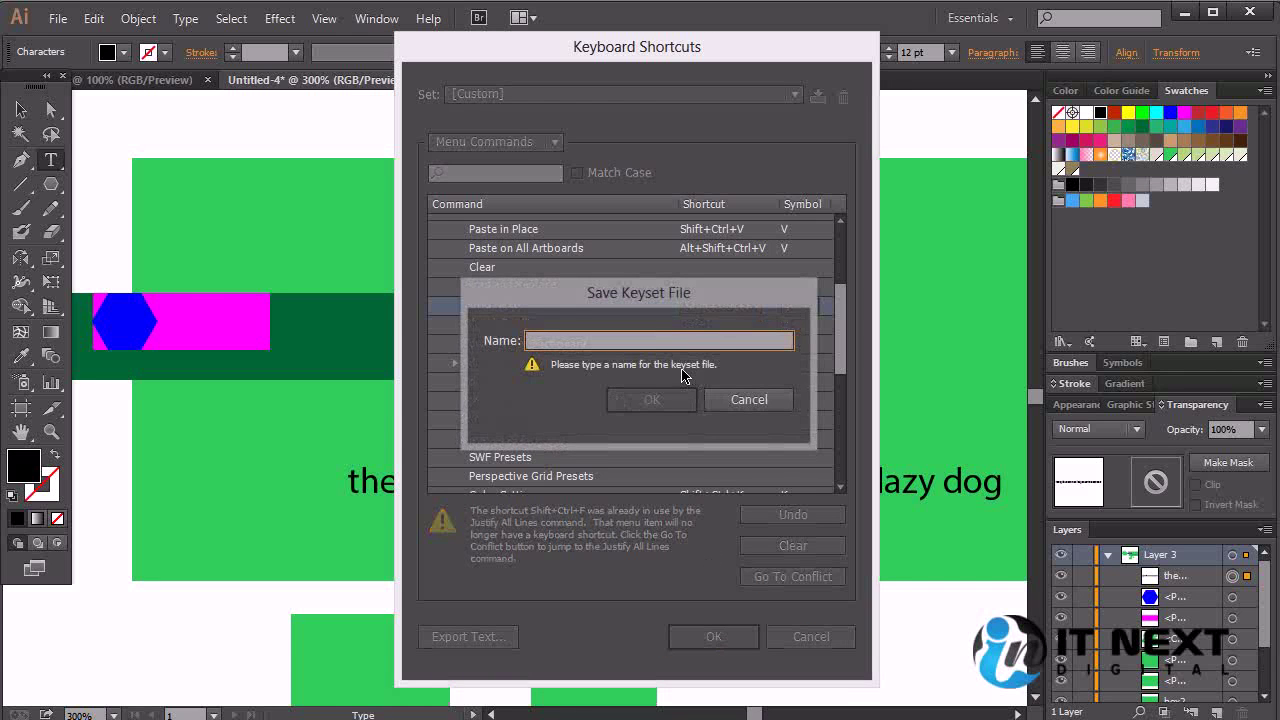
left_click(748, 400)
left_click(716, 630)
type("gg")
left_click(670, 407)
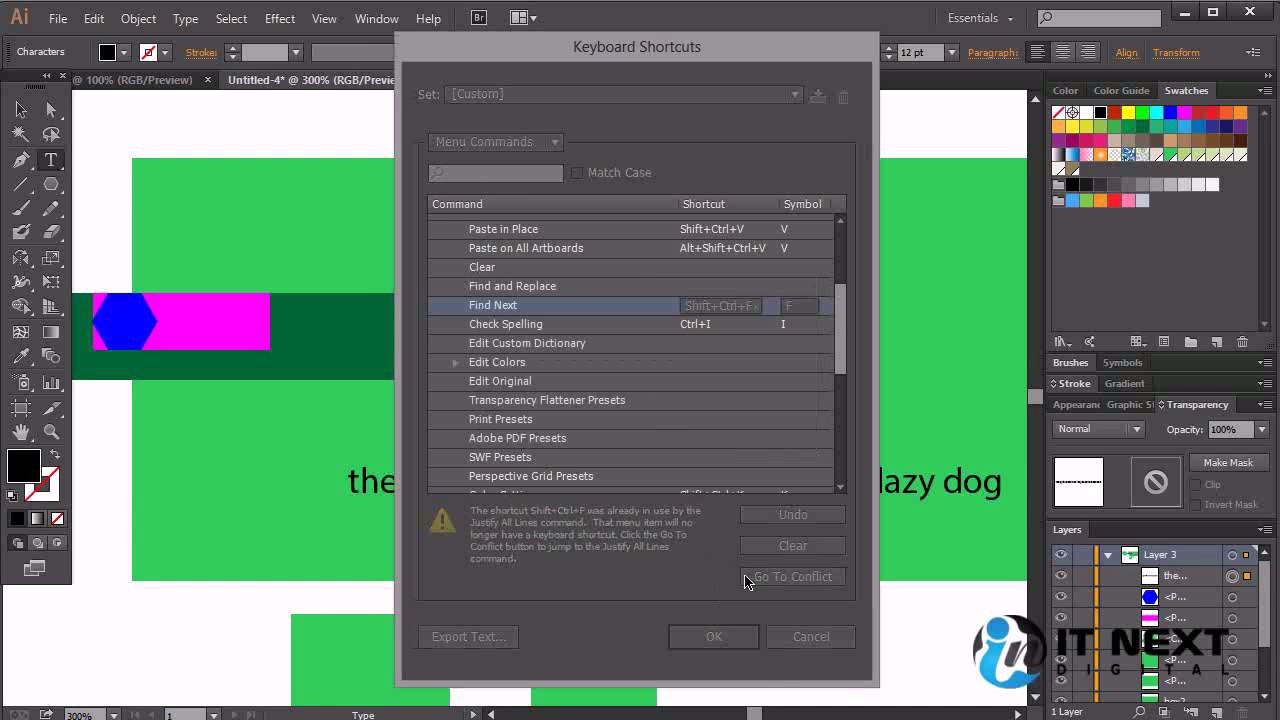
- Continue the trial of the restarted Illustrator and create a new blank CMYK document
left_click(1082, 549)
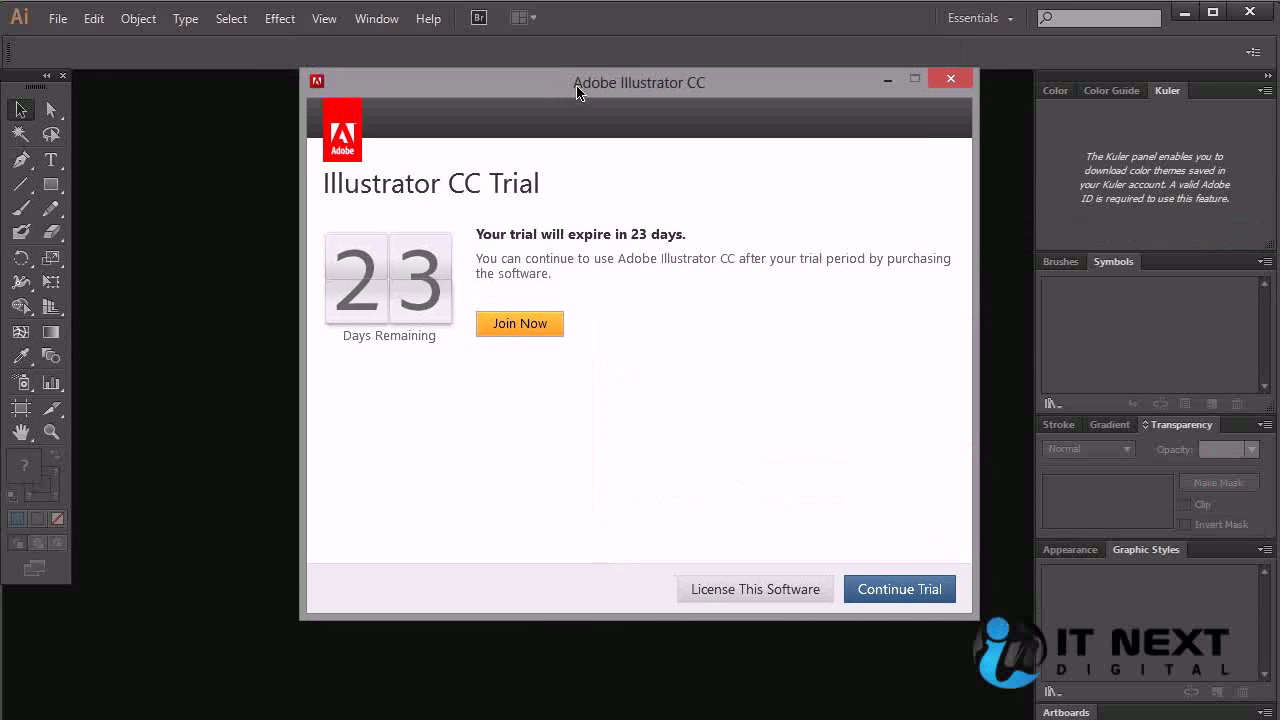
left_click(922, 583)
left_click(819, 132)
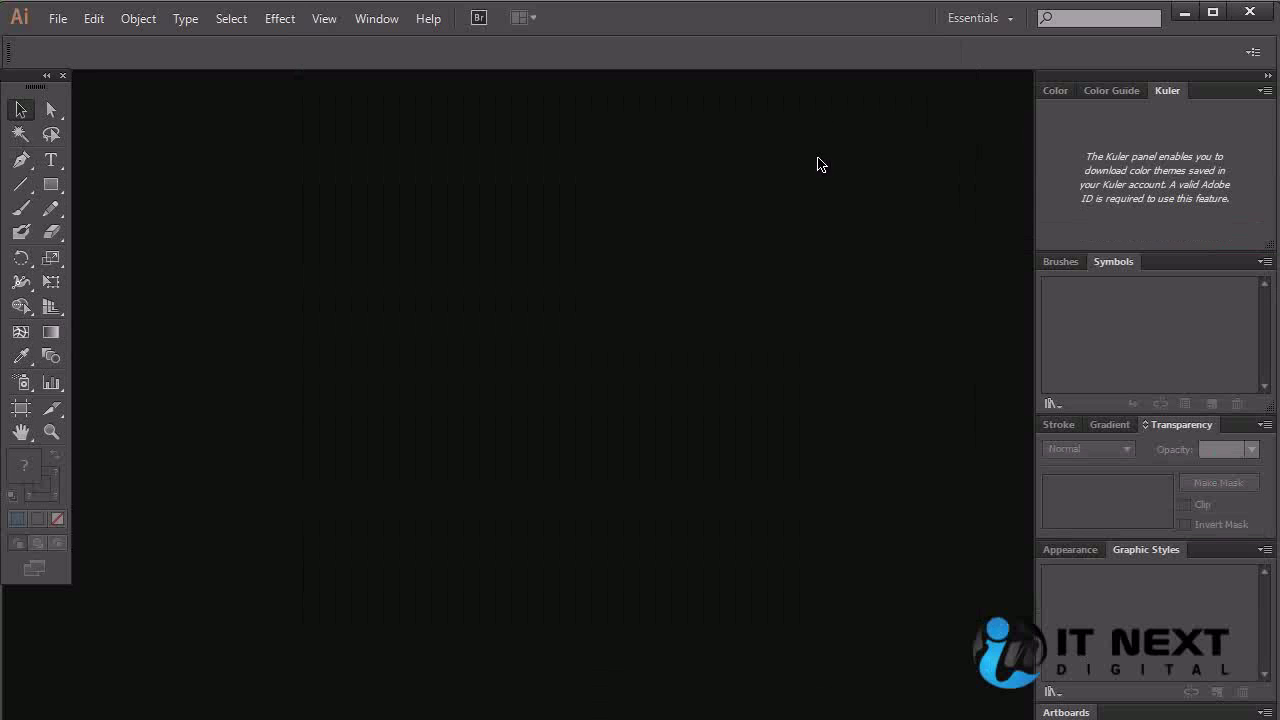
left_click(58, 19)
left_click(76, 41)
left_click(650, 621)
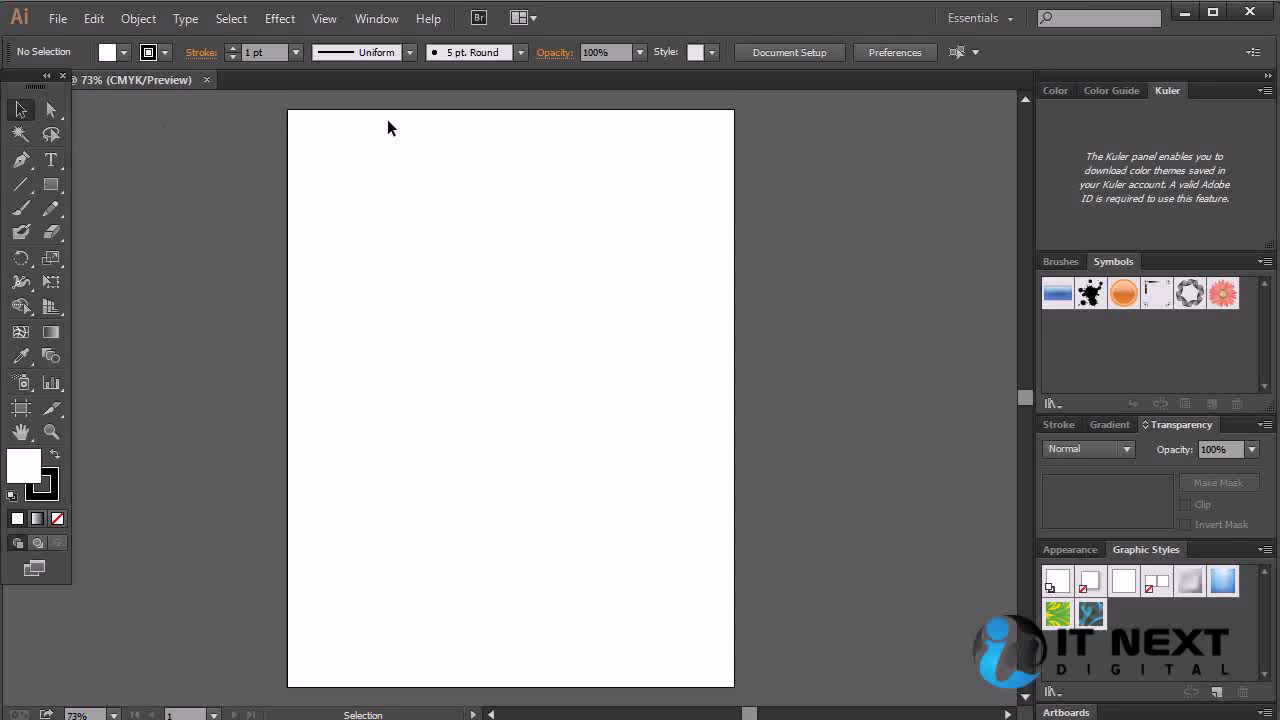
left_click(94, 19)
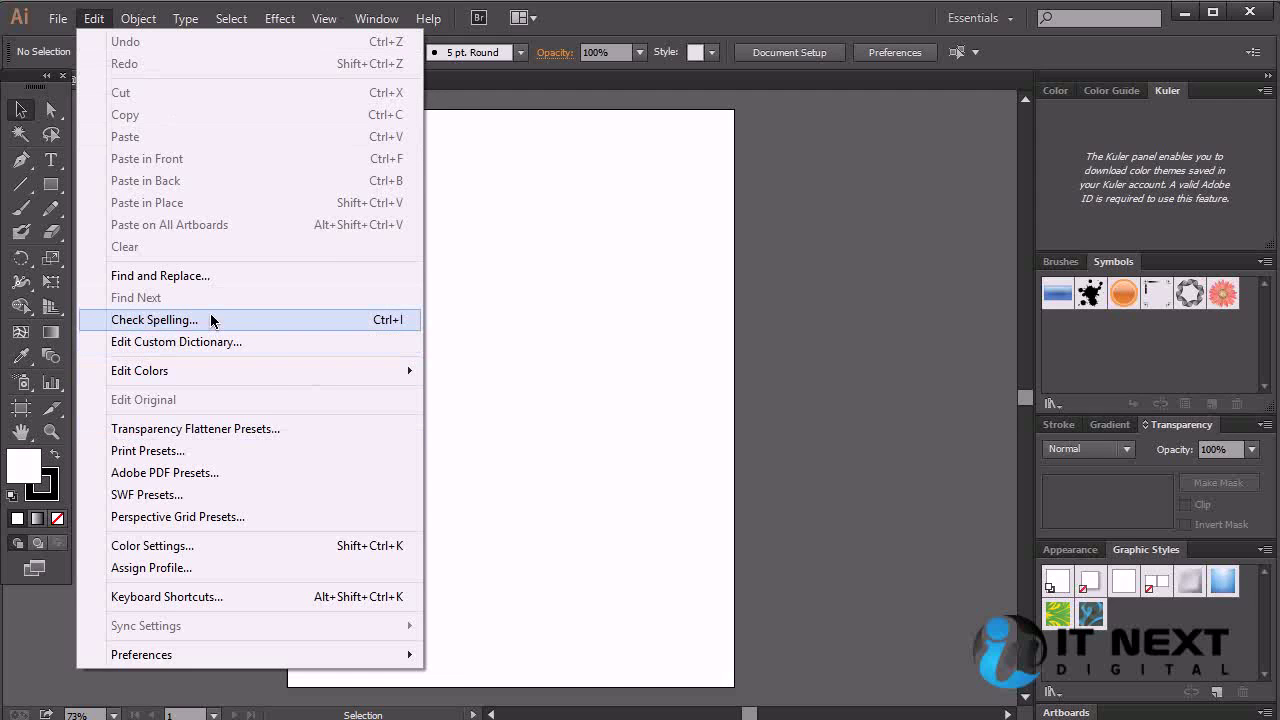
mouse_move(185, 18)
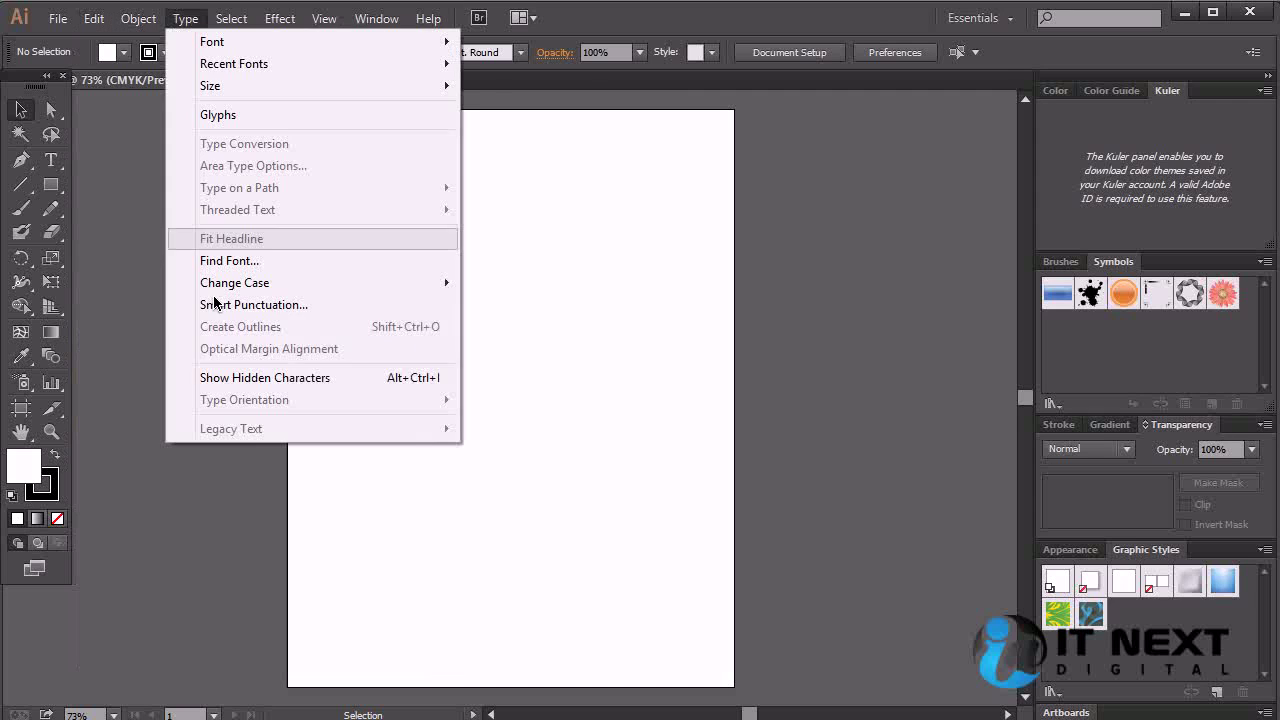
mouse_move(424, 20)
left_click(708, 26)
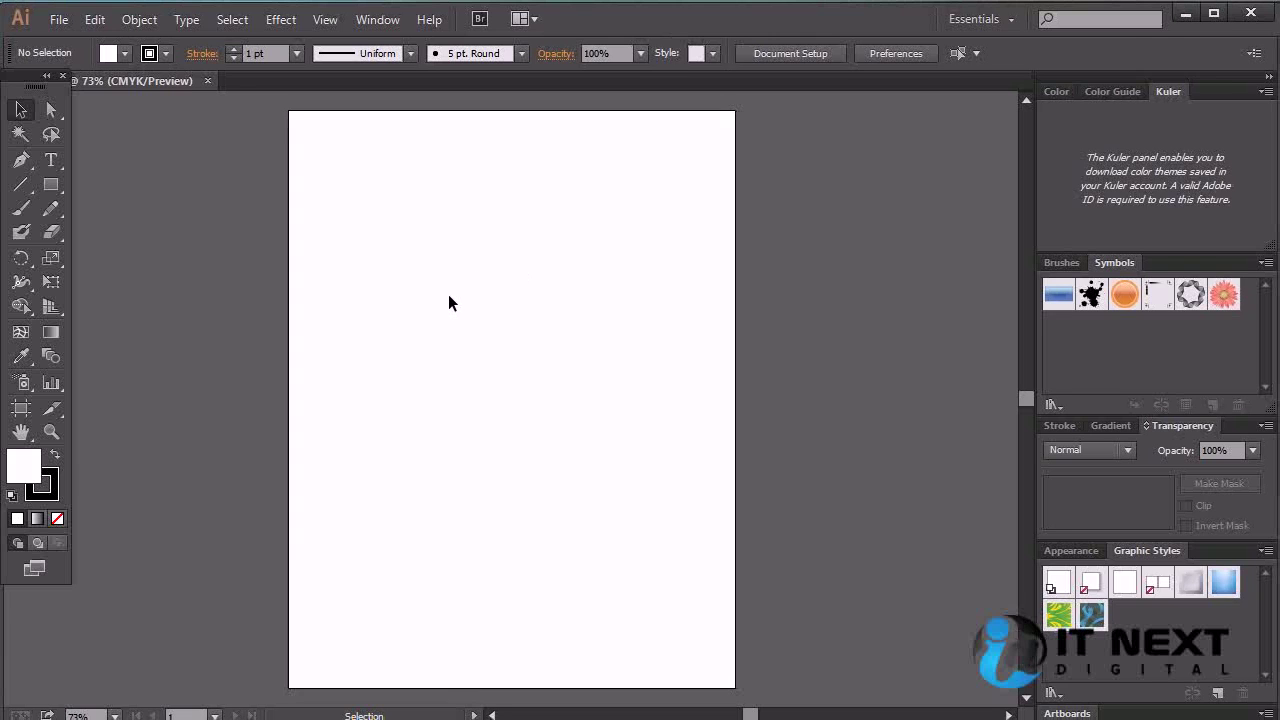
- Add a line of text reading "godmorning" in the upper part of the artboard
key("t")
left_click(409, 284)
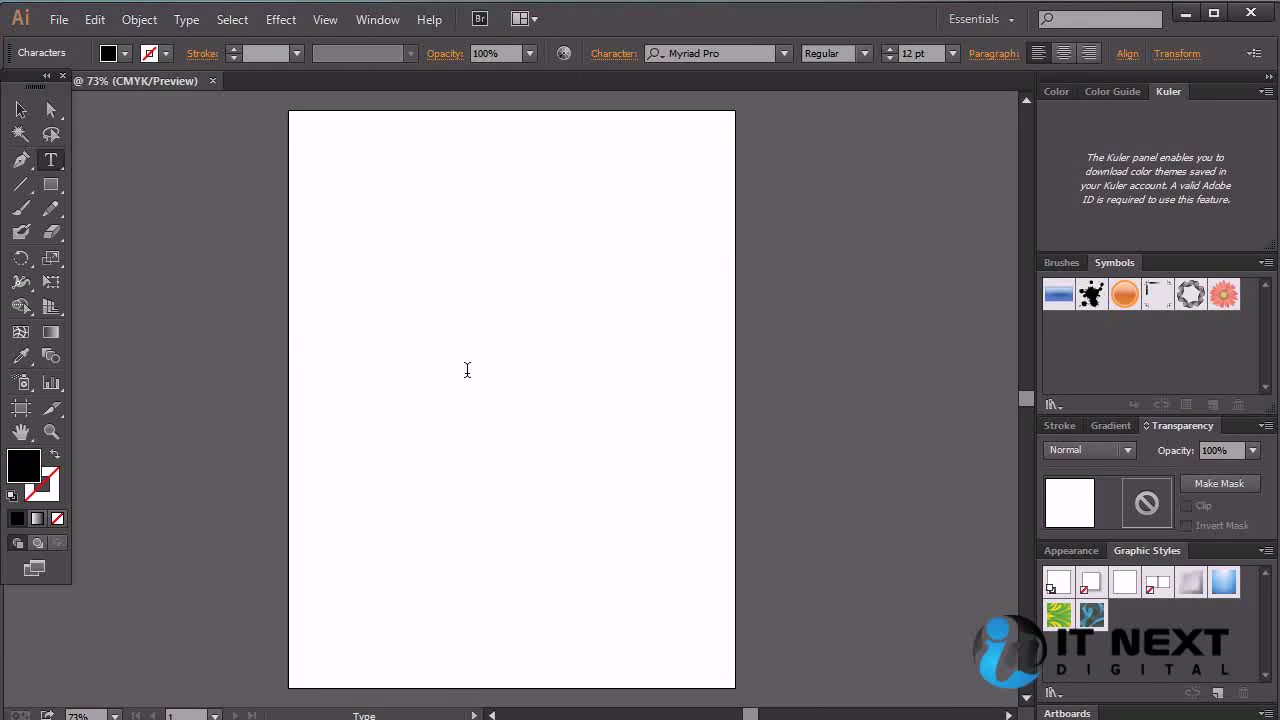
type("godmorning")
- Replace the "godmorning" text with the misspelled sentence "do you knaw how to make a cup of tae"
left_click_drag(463, 279, 370, 279)
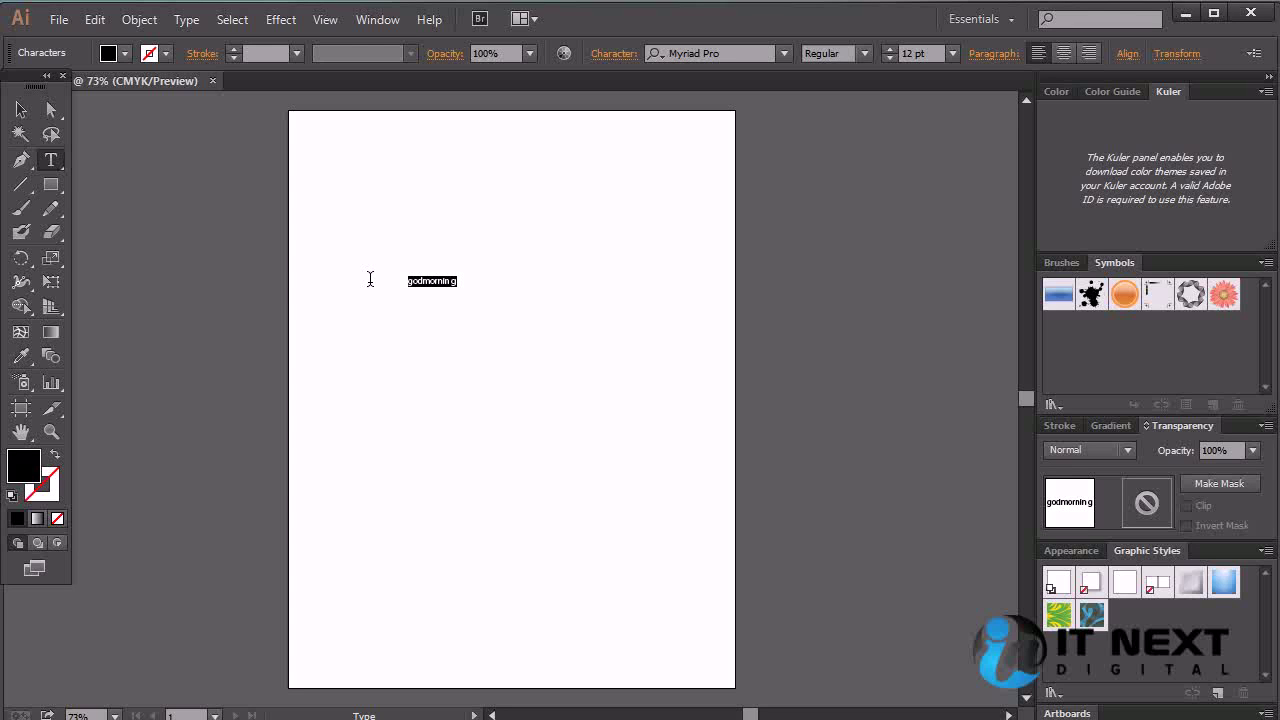
type("know")
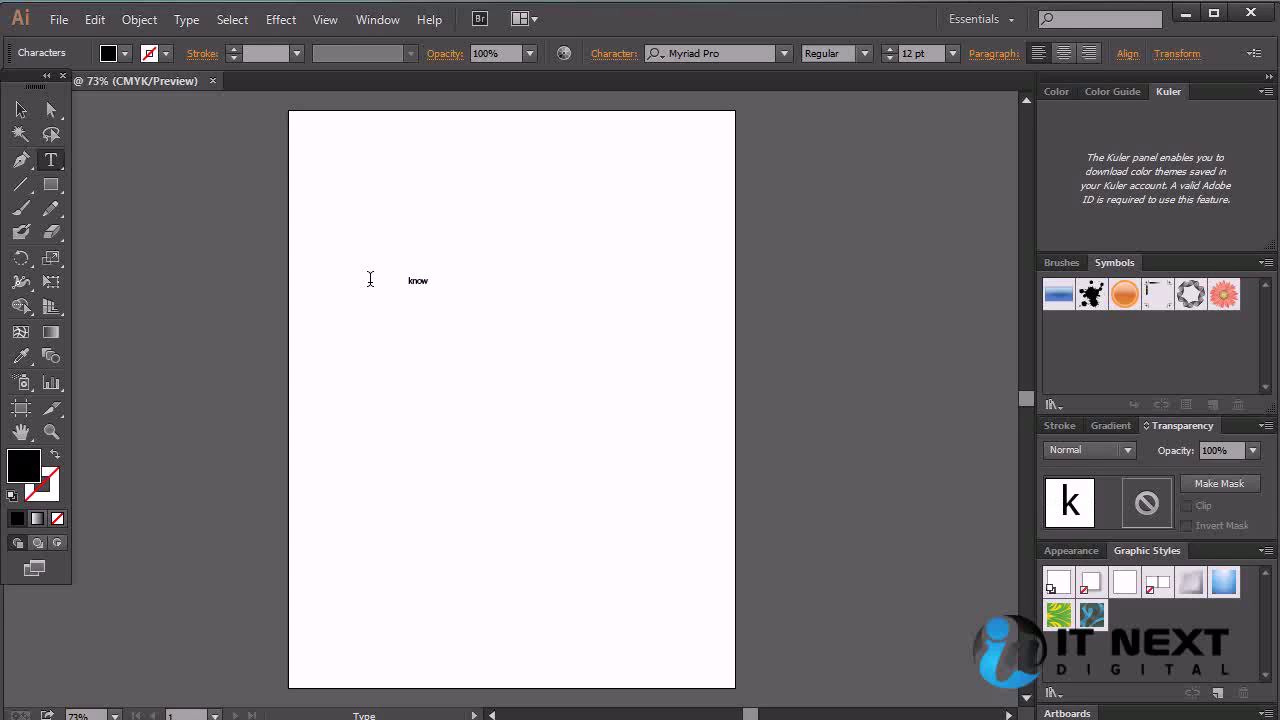
key("BackSpace")
key("BackSpace")
type("aw how to make")
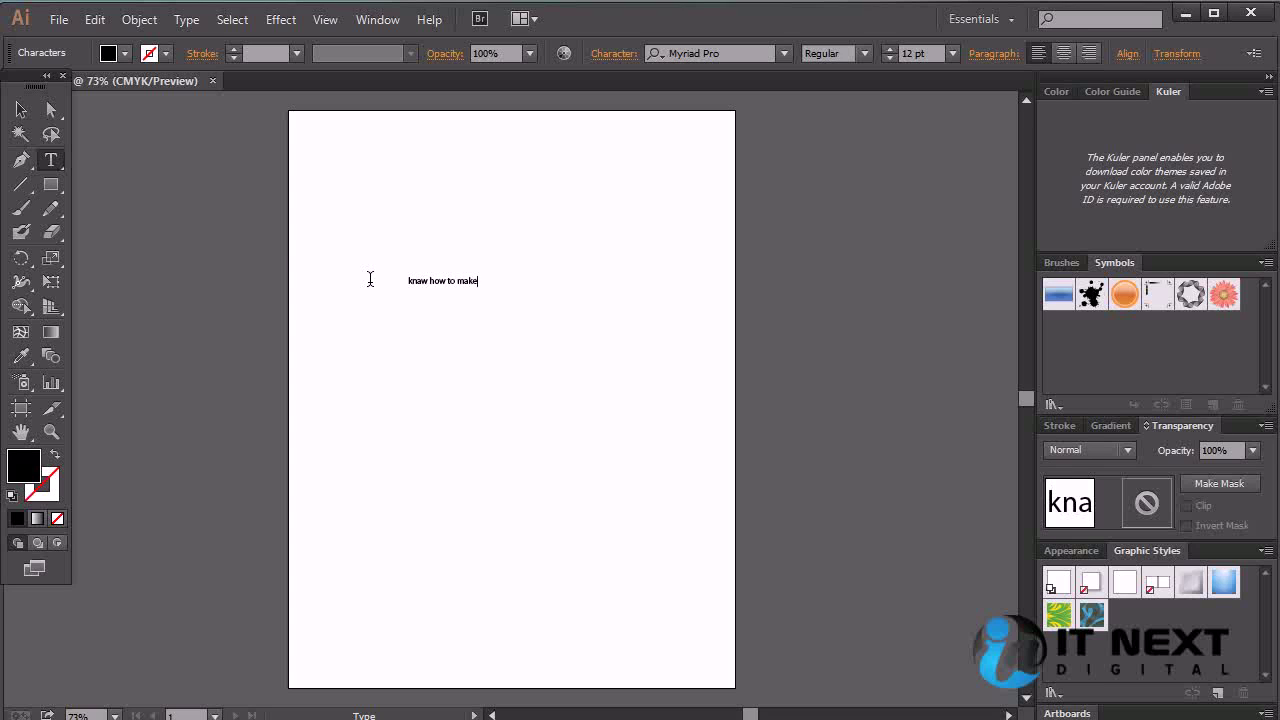
key("Home")
type("do you ")
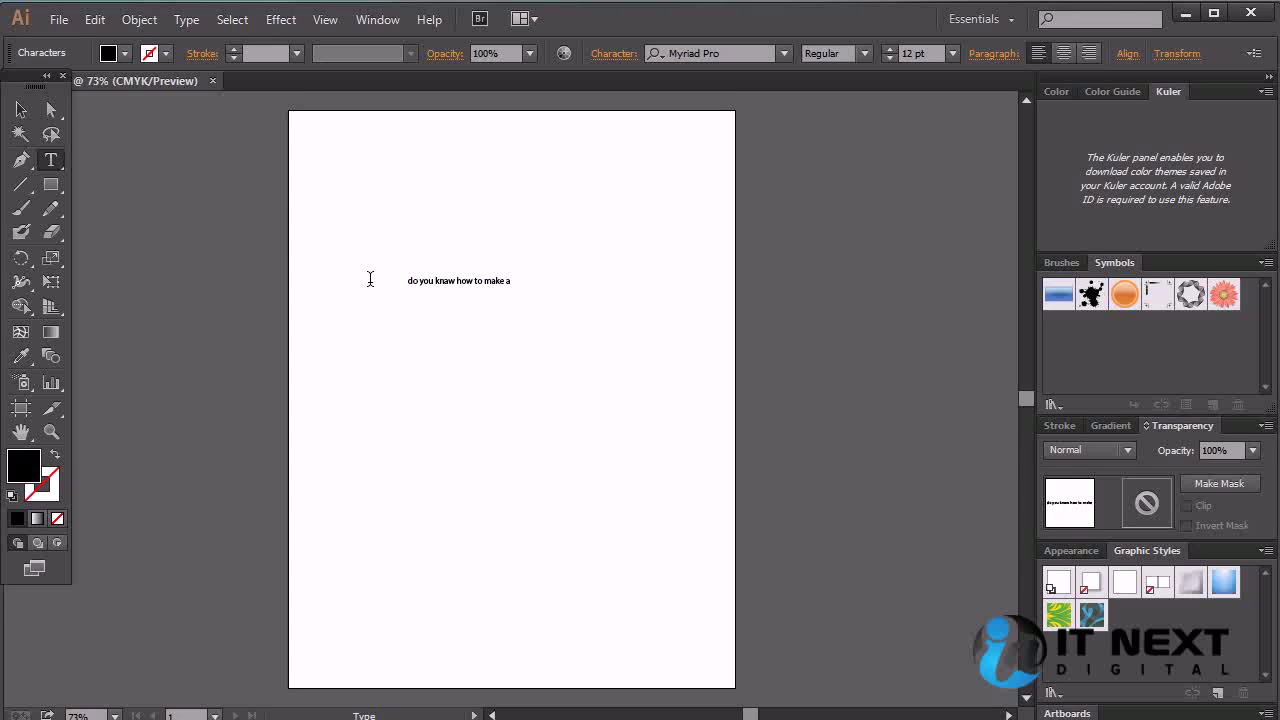
type("p of")
key("BackSpace")
type("ae")
left_click(21, 109)
left_click(640, 365)
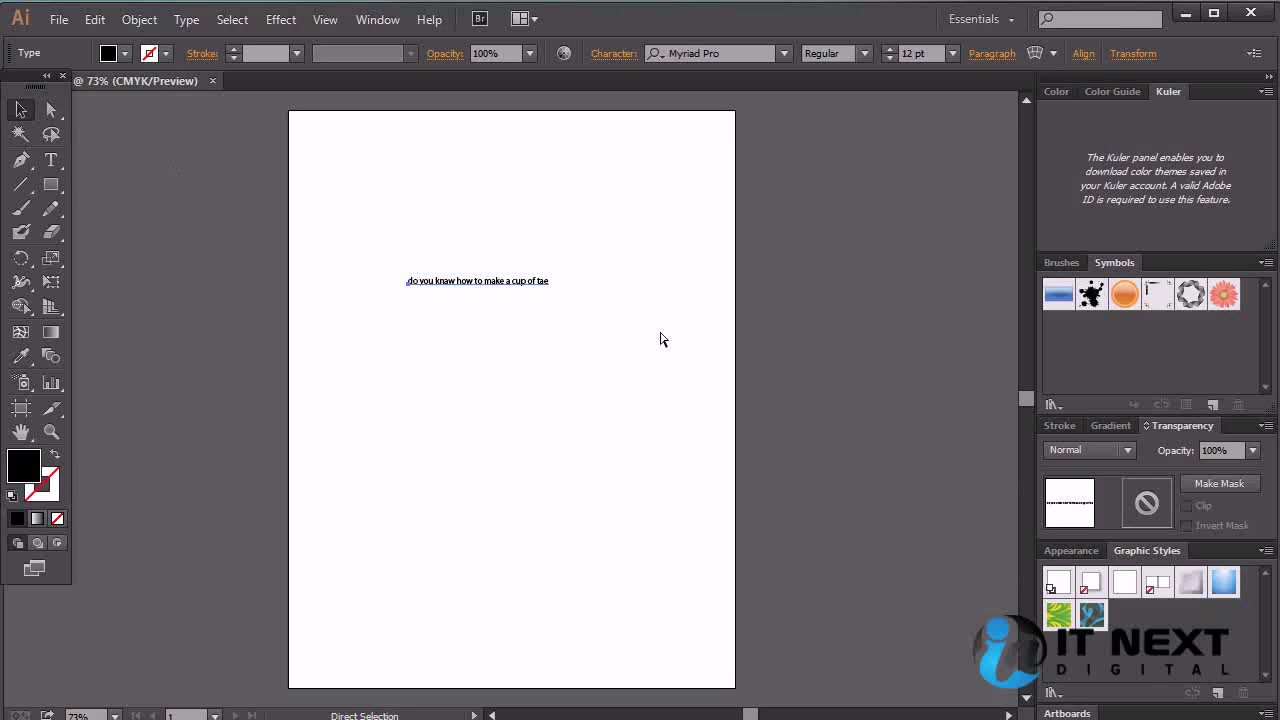
- Scale the sentence up to about 27.47 pt and reposition it horizontally centred on the artboard
left_click(543, 284)
left_click_drag(548, 285, 730, 335)
left_click_drag(657, 295, 609, 316)
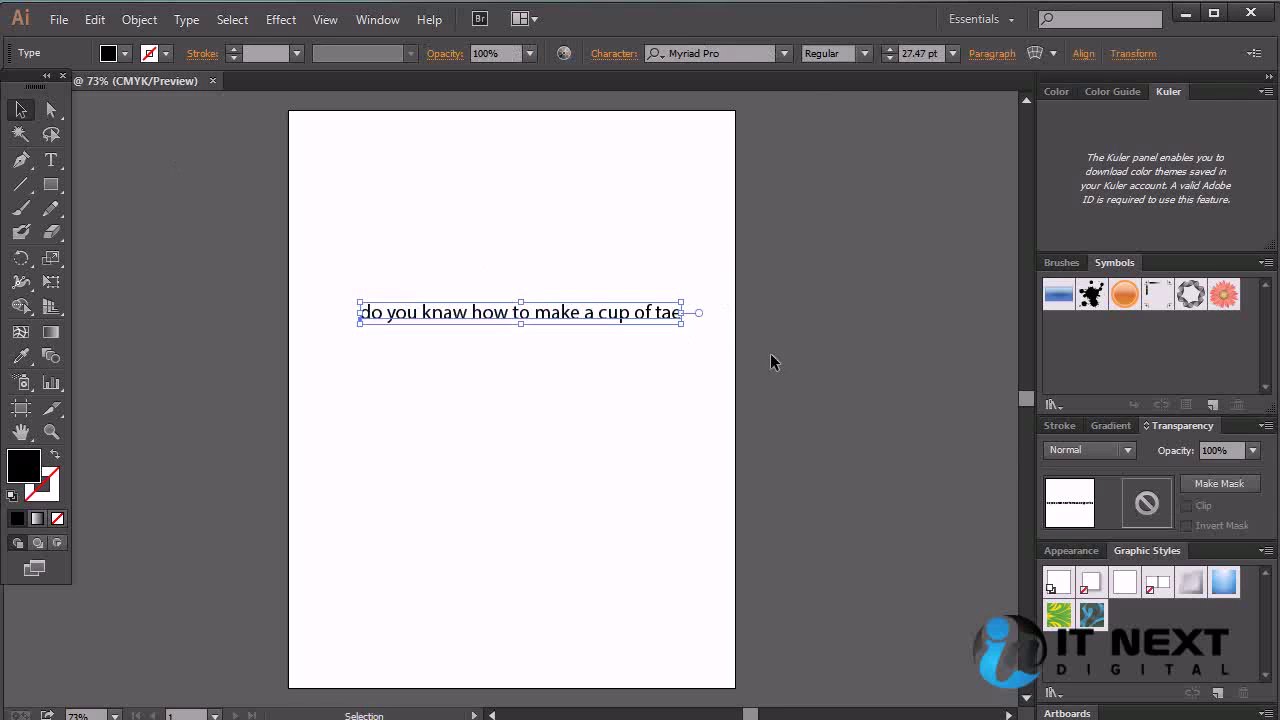
- Start Check Spelling on the misspelled sentence and change its uncapitalized first word to "Do"
left_click(798, 350)
key("ctrl+equal")
key("ctrl+equal")
left_click_drag(798, 357, 780, 508)
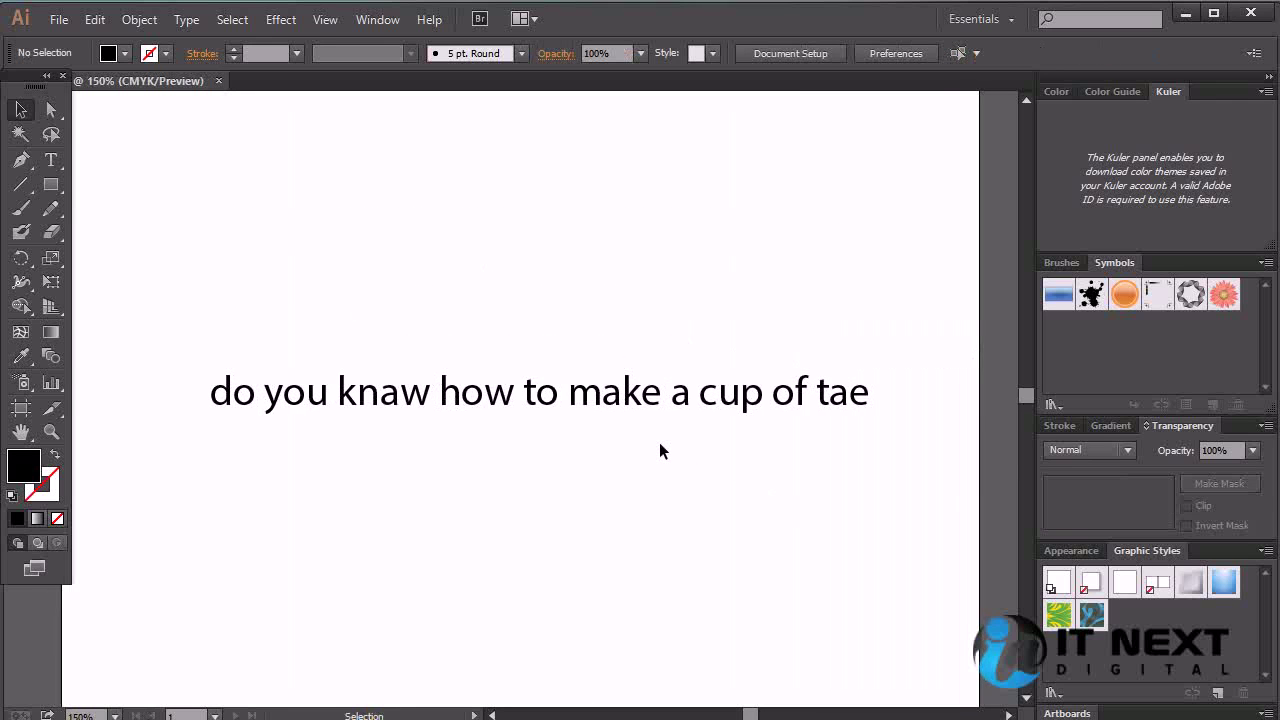
left_click(603, 397)
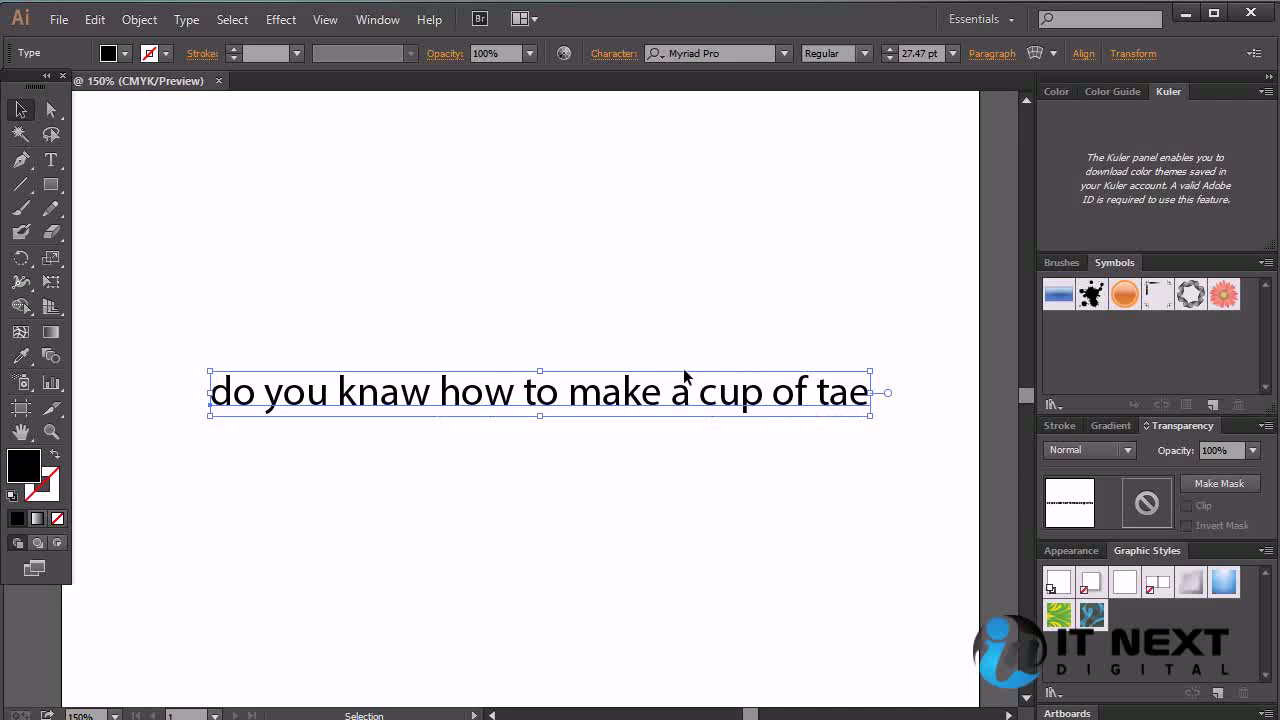
left_click(96, 20)
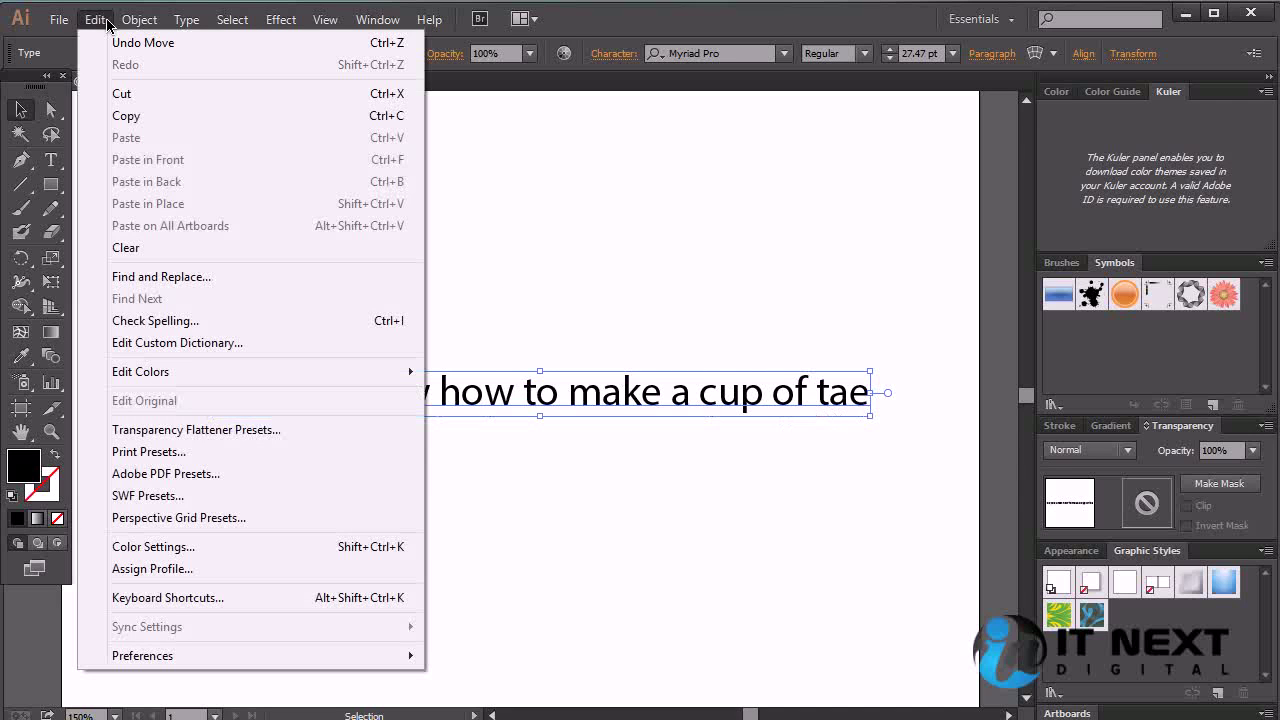
left_click(212, 321)
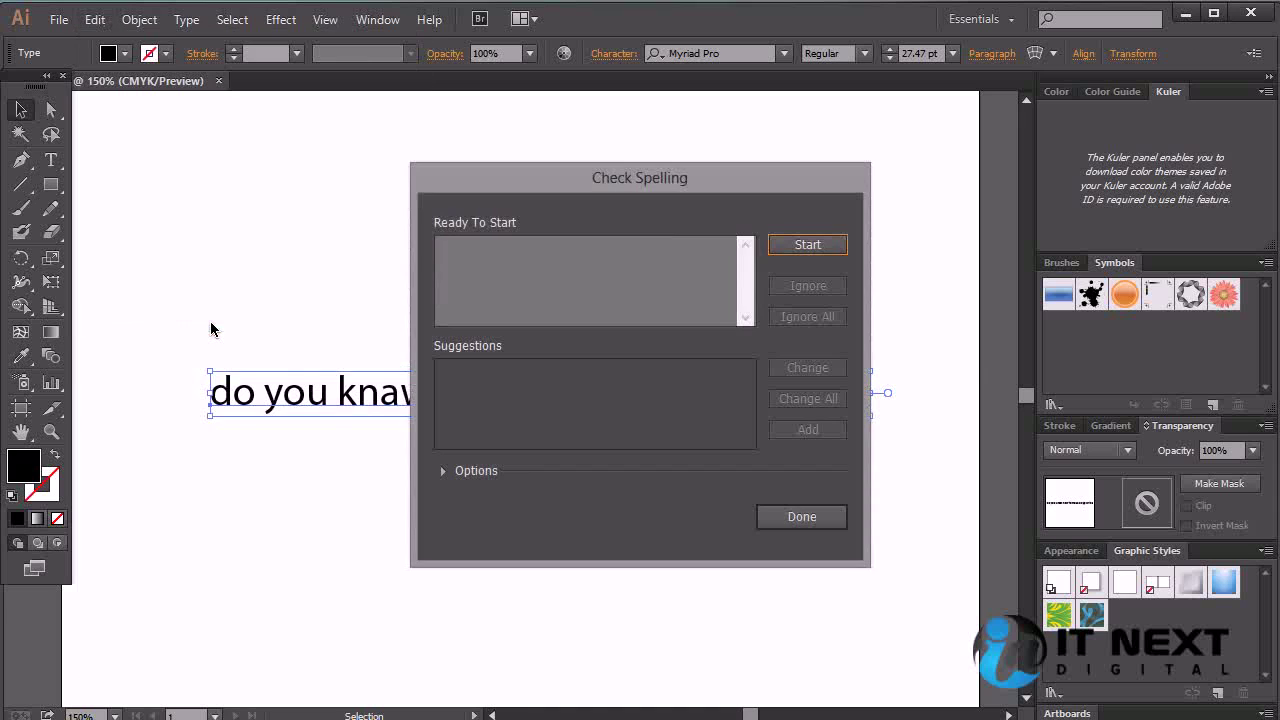
left_click(795, 248)
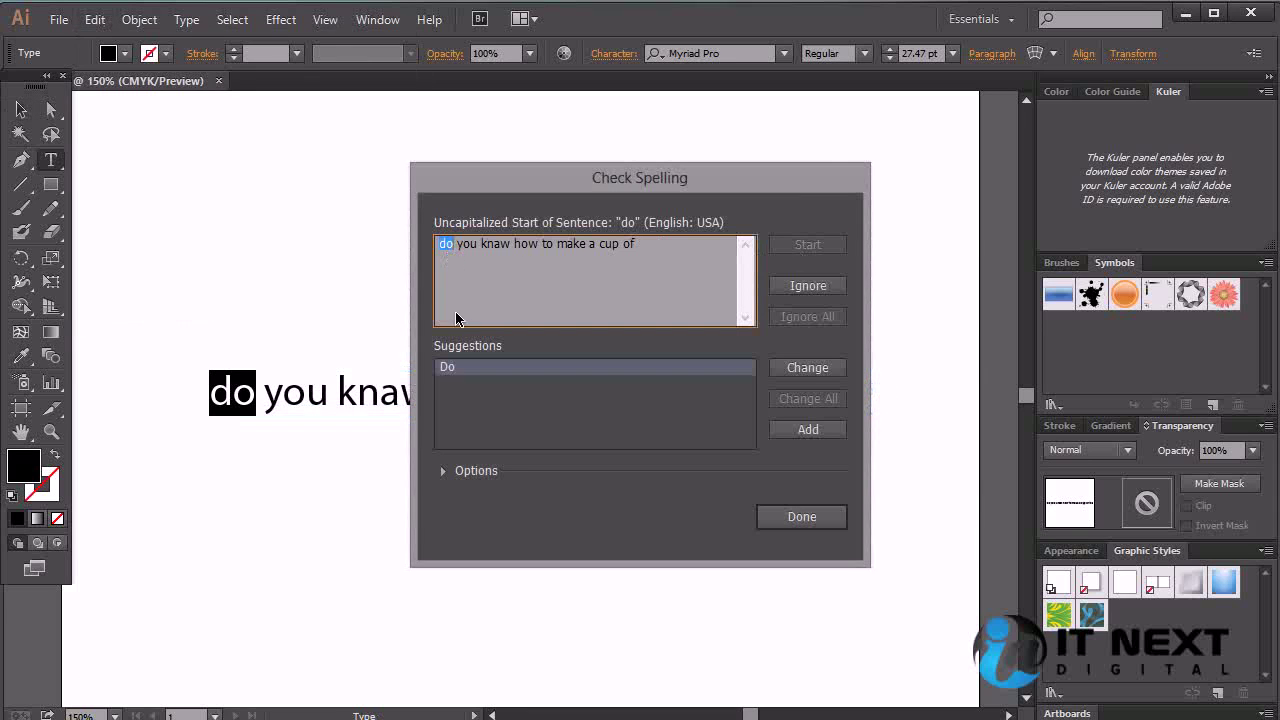
left_click(799, 370)
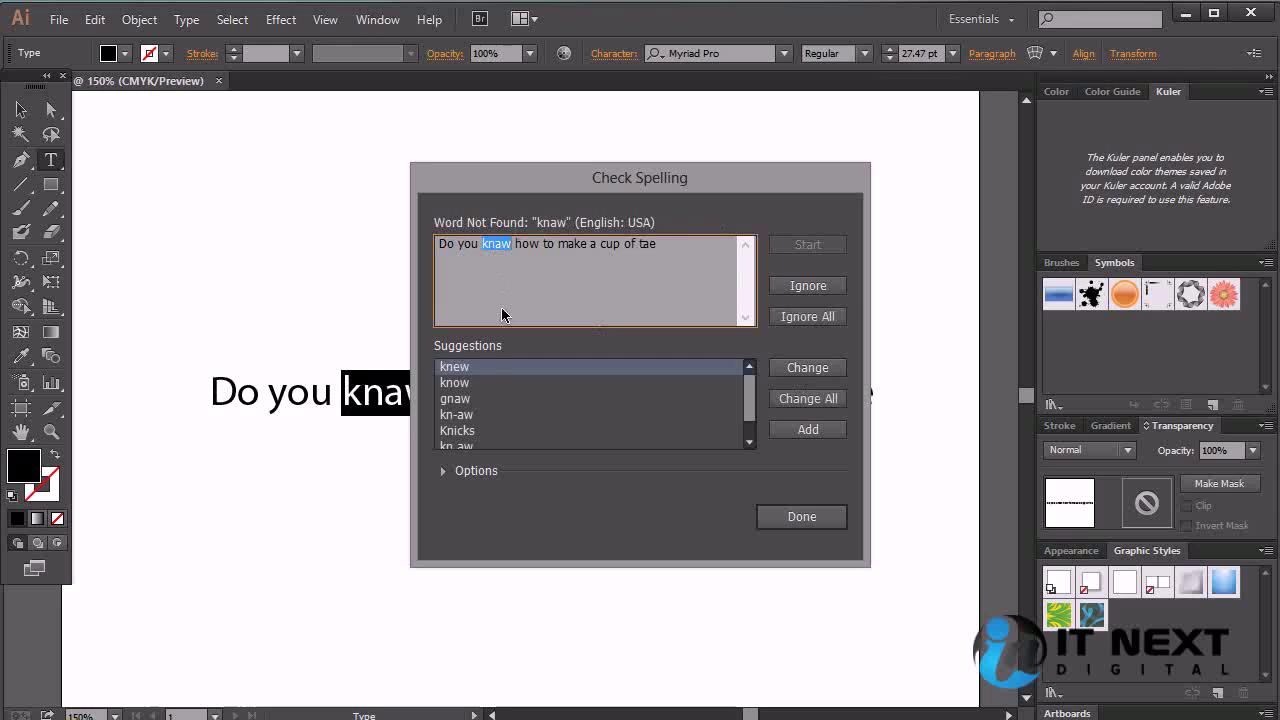
- Correct "knaw" to "know" and "tae" to "tea" from the spelling suggestions, finish the check and deselect the text
left_click(455, 383)
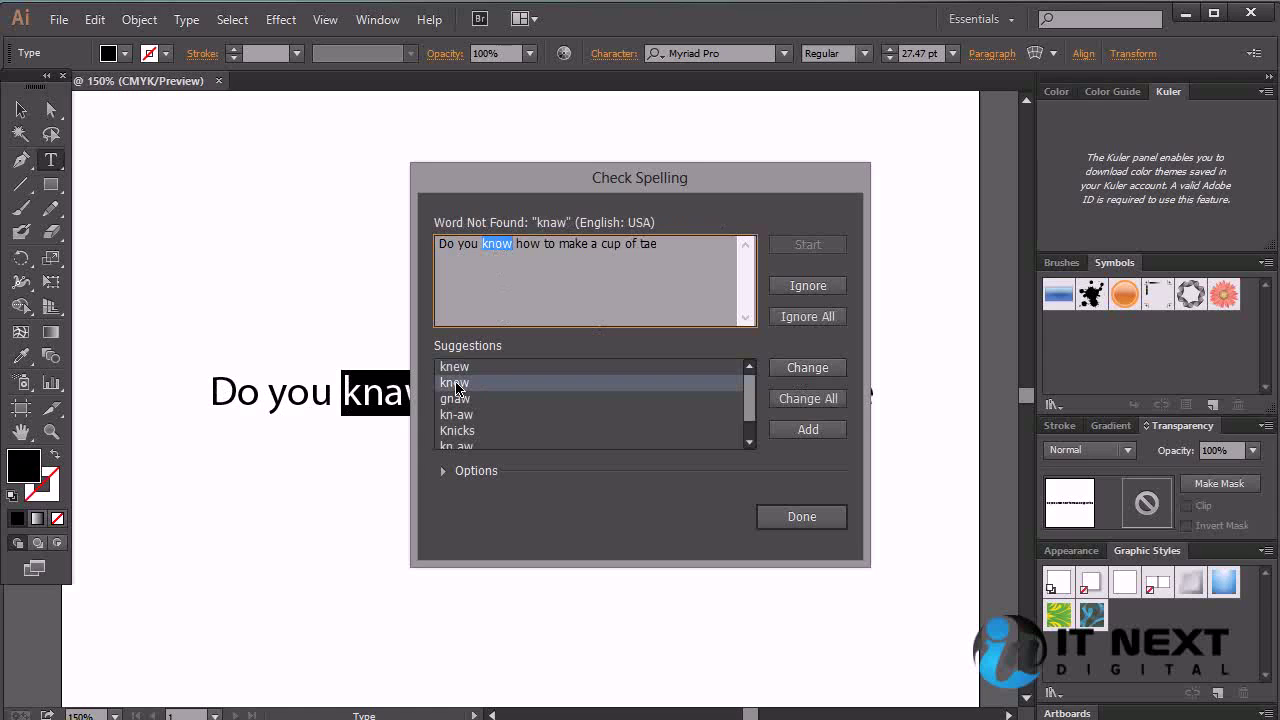
double_click(455, 383)
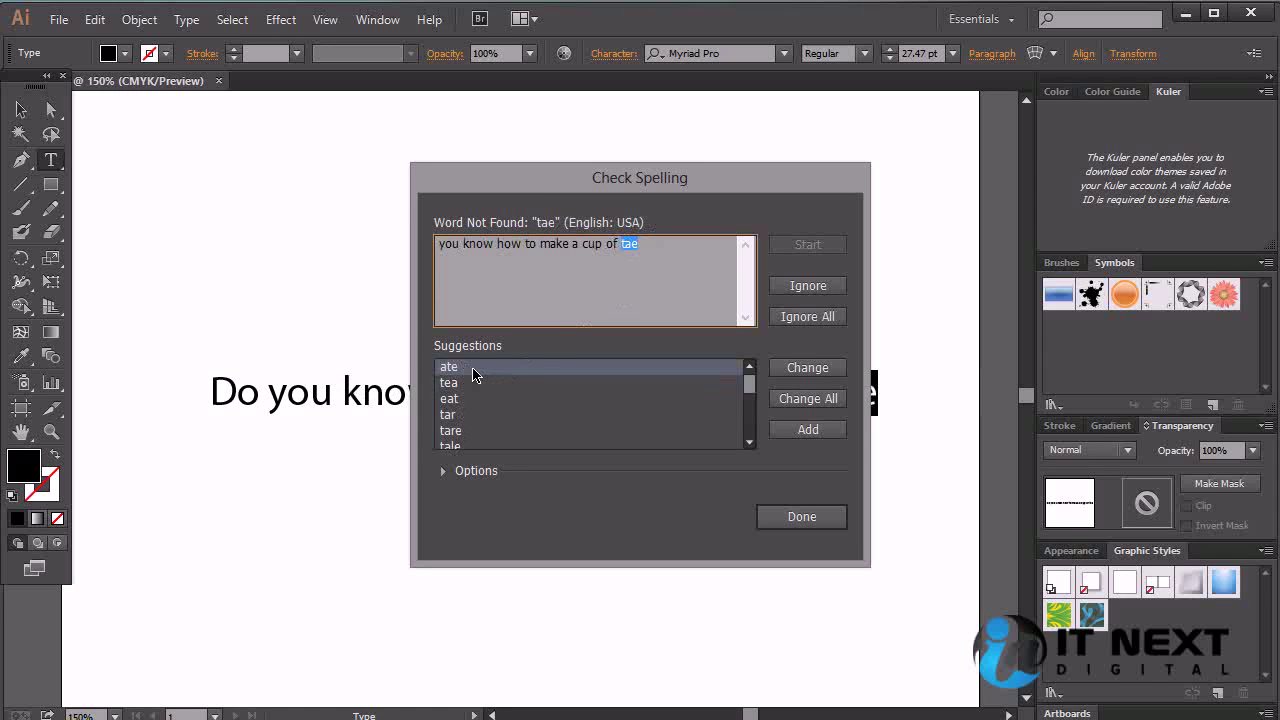
double_click(458, 382)
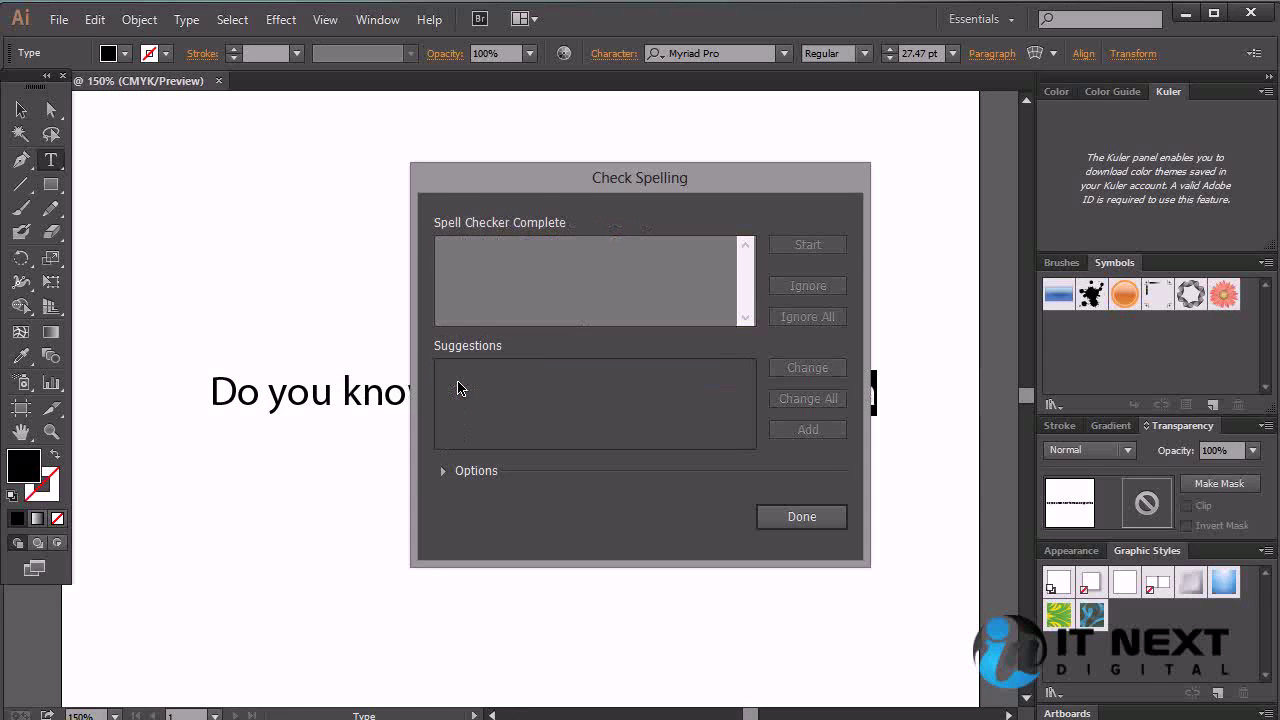
left_click(801, 516)
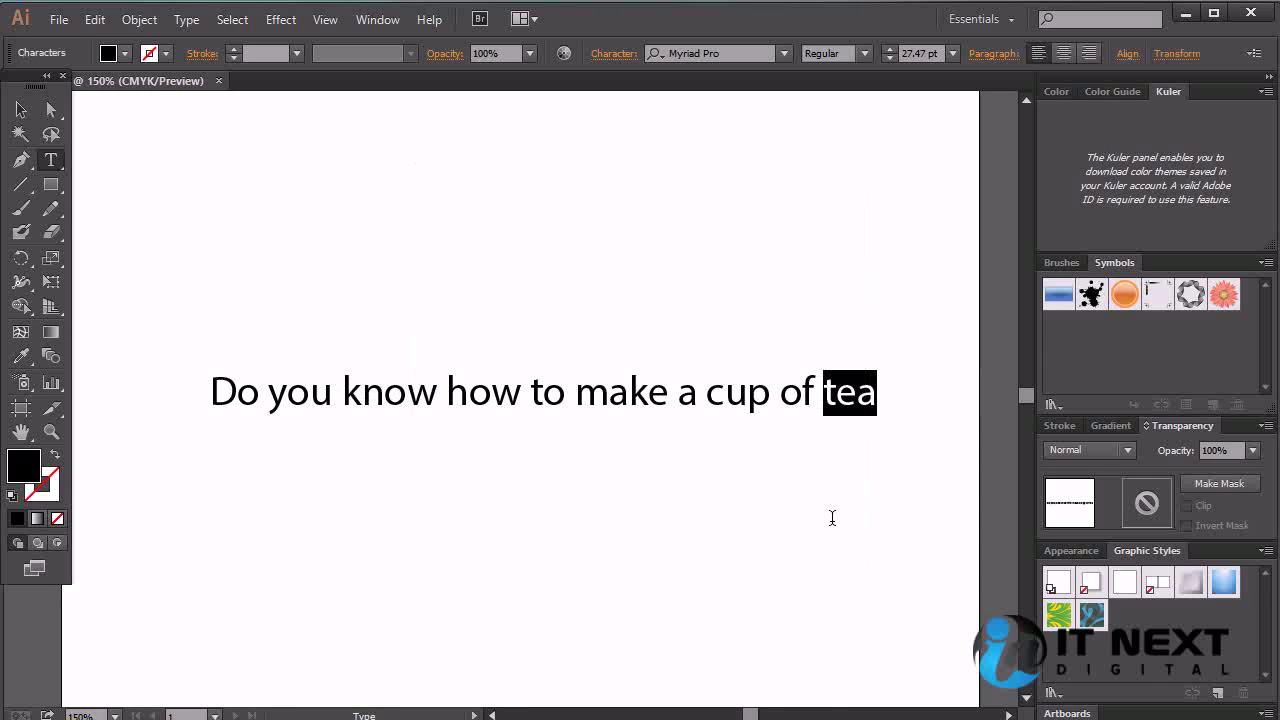
left_click(24, 110)
left_click(242, 186)
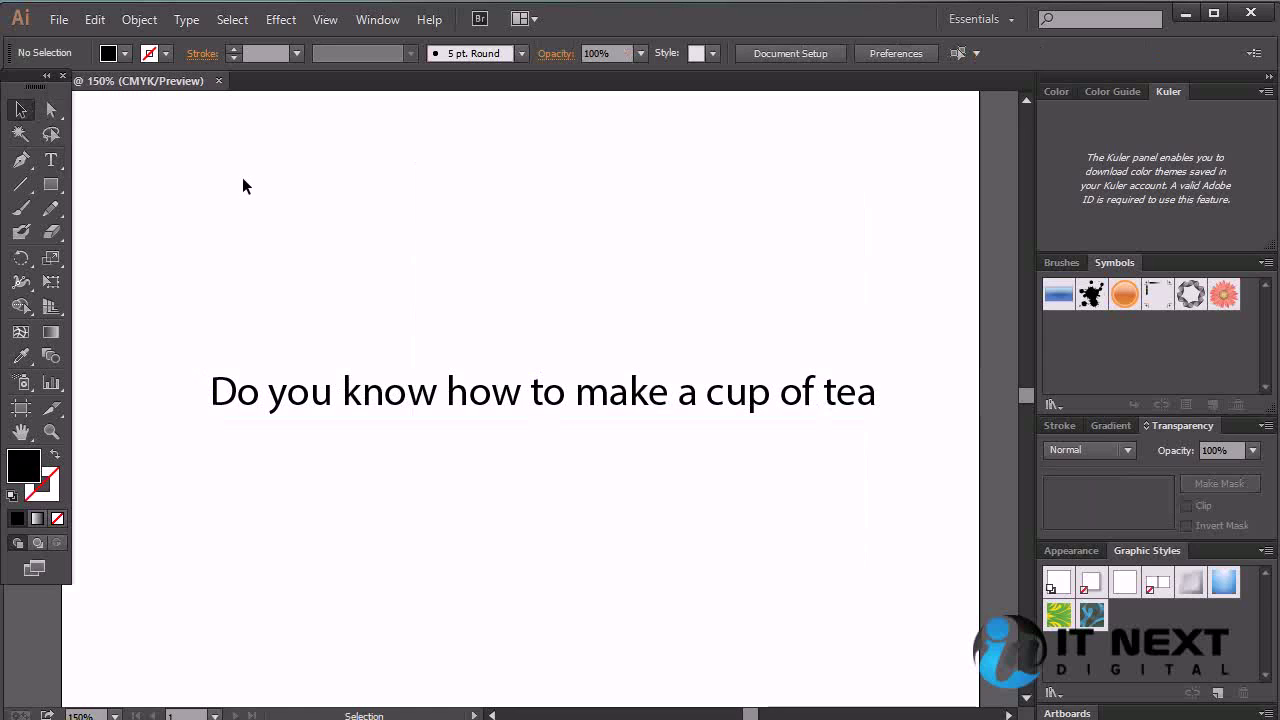